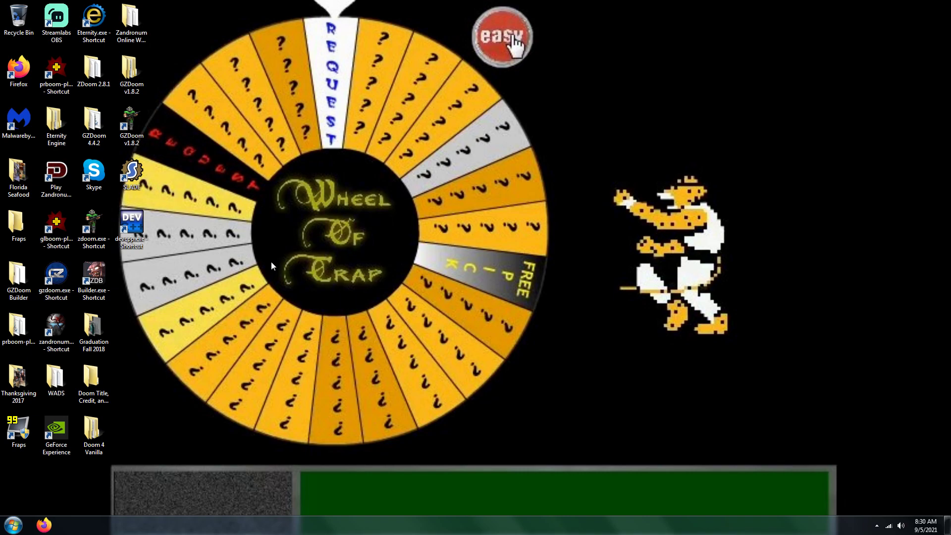
- Launch SLADE from its desktop shortcut and close the New Version Available notice
{"action": "left_click", "coordinate": [134, 172]}
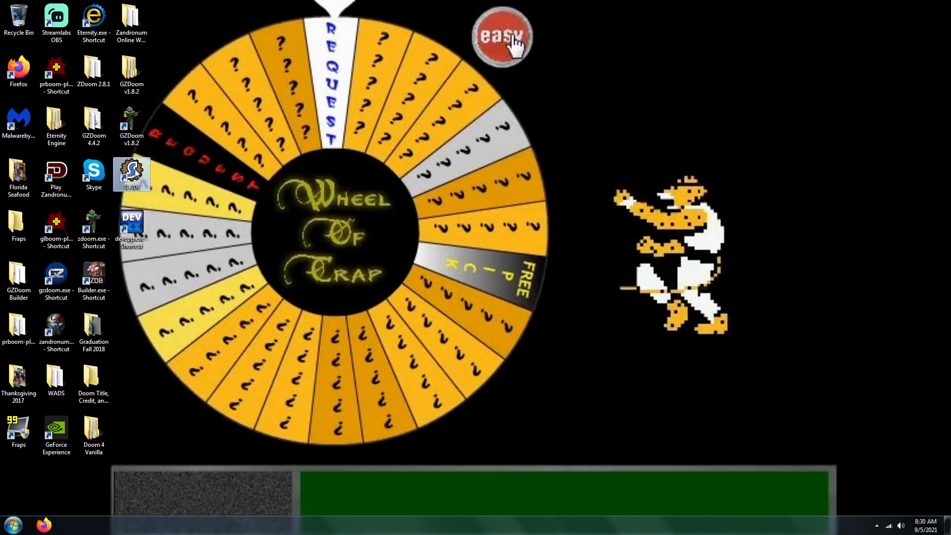
{"action": "double_click", "coordinate": [137, 171]}
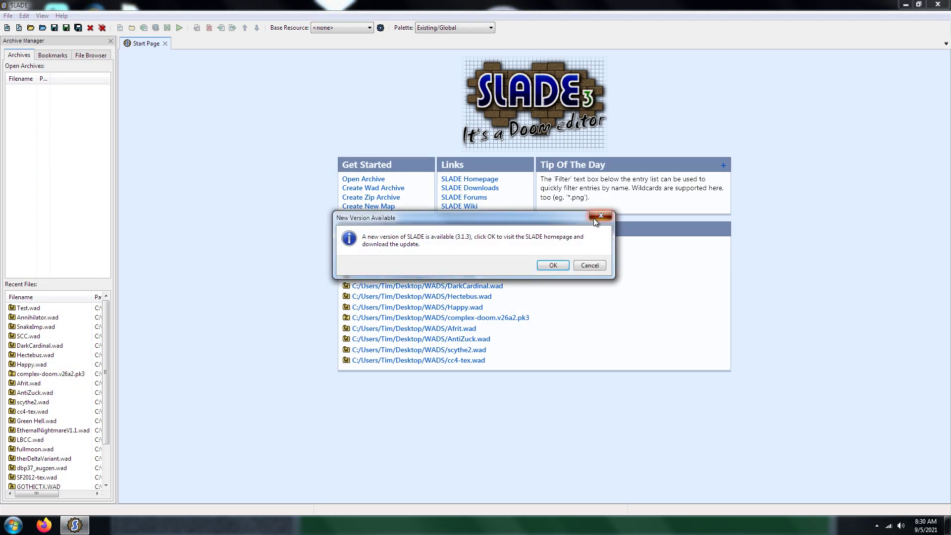
{"action": "left_click", "coordinate": [599, 216]}
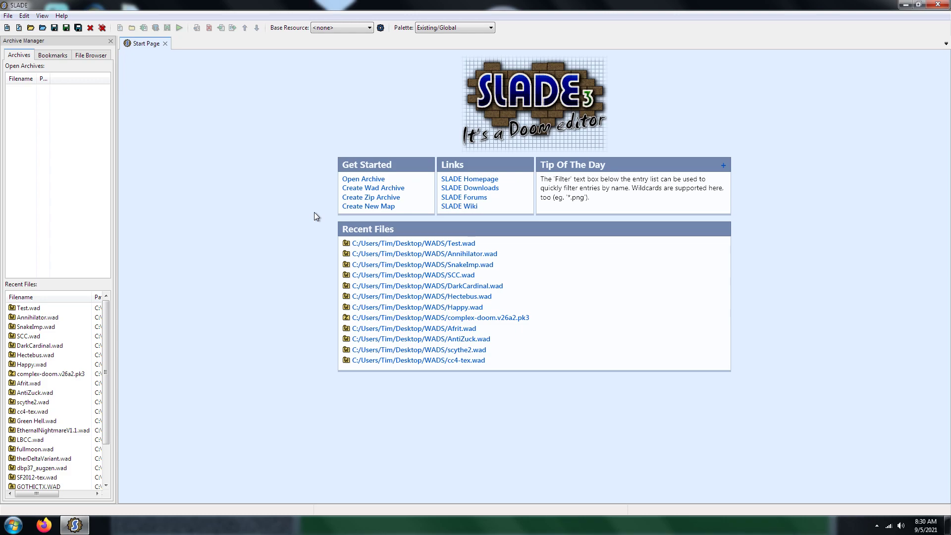
- Open Test_UDMF.wad by typing 'Test' and picking the suggestion, then reopen the open-file dialog
{"action": "key", "text": "ctrl+o"}
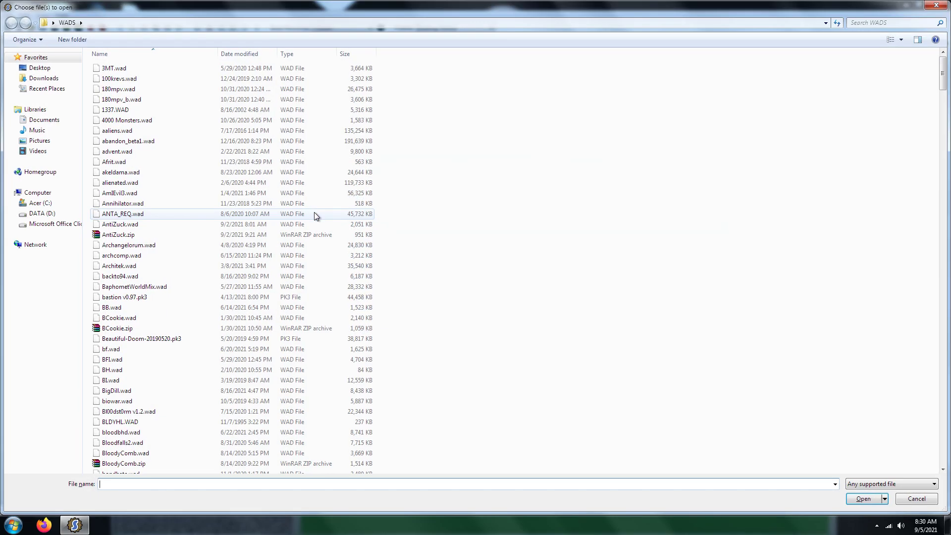
{"action": "type", "text": "Test"}
{"action": "key", "text": "Down"}
{"action": "key", "text": "Down"}
{"action": "key", "text": "Down"}
{"action": "key", "text": "Down"}
{"action": "key", "text": "Down"}
{"action": "key", "text": "Down"}
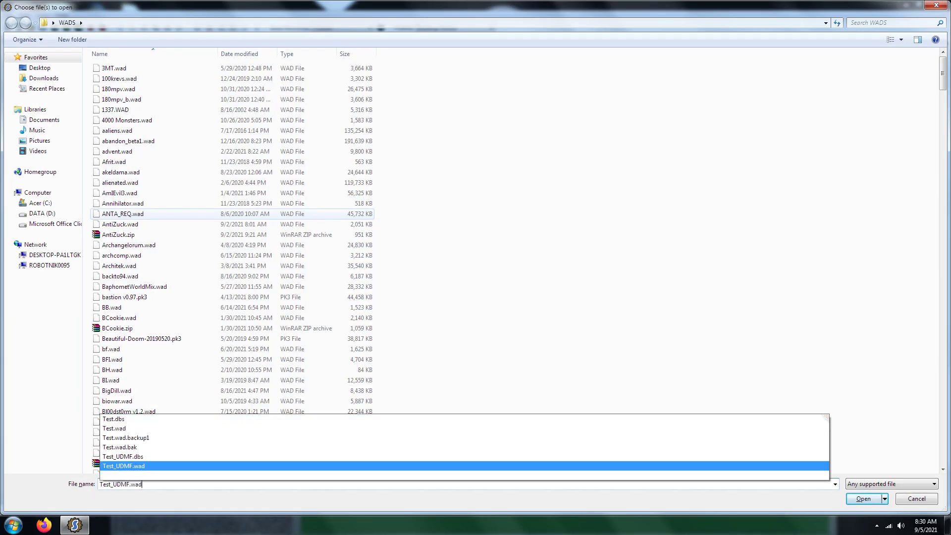
{"action": "key", "text": "Return"}
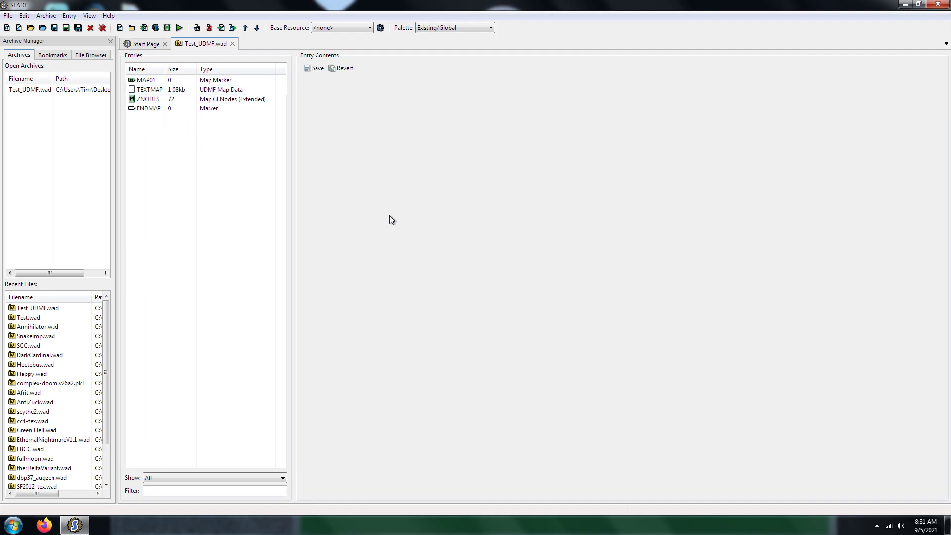
{"action": "key", "text": "ctrl+o"}
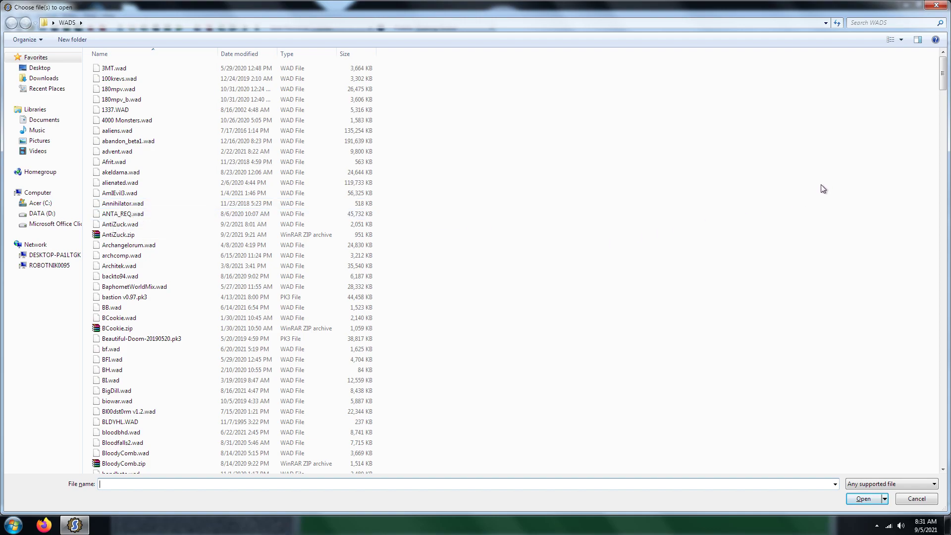
- Select Annihilator.wad in the WADS folder listing and open it
{"action": "mouse_move", "coordinate": [943, 79]}
{"action": "left_mouse_down"}
{"action": "mouse_move", "coordinate": [945, 109]}
{"action": "mouse_move", "coordinate": [947, 74]}
{"action": "left_mouse_up"}
{"action": "left_click", "coordinate": [123, 204]}
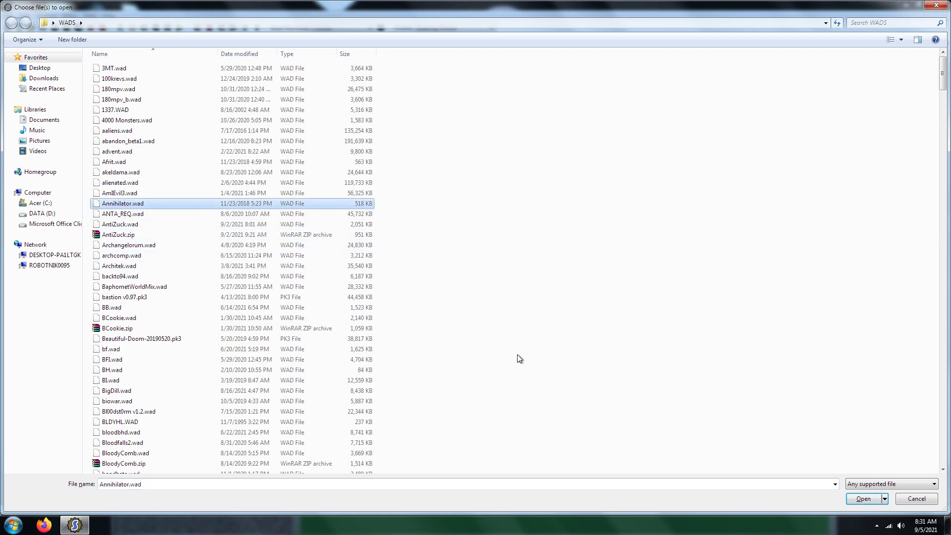
{"action": "left_click", "coordinate": [863, 500]}
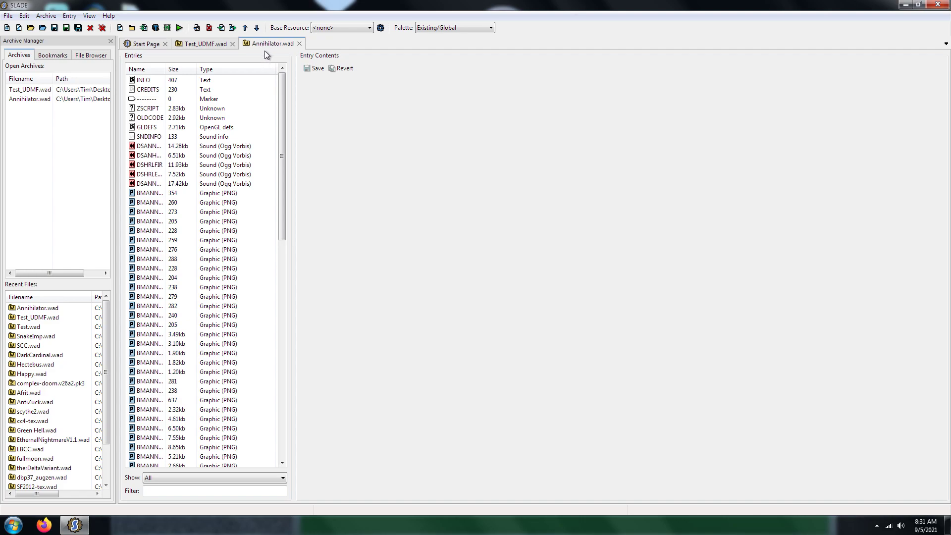
- Inspect the SNDINFO sound definitions and preview the ANNIA1C1 monster sprite
{"action": "left_click", "coordinate": [150, 137]}
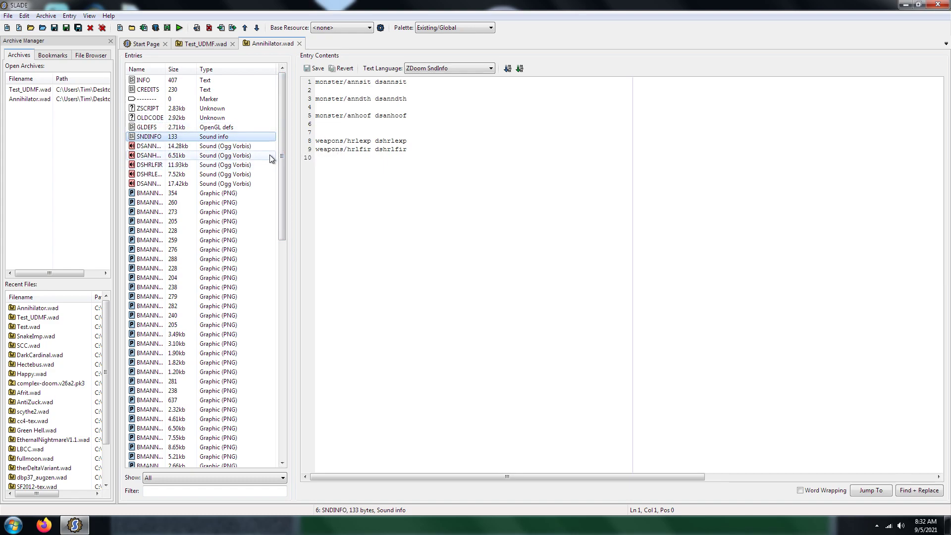
{"action": "left_click_drag", "start_coordinate": [278, 144], "coordinate": [286, 286]}
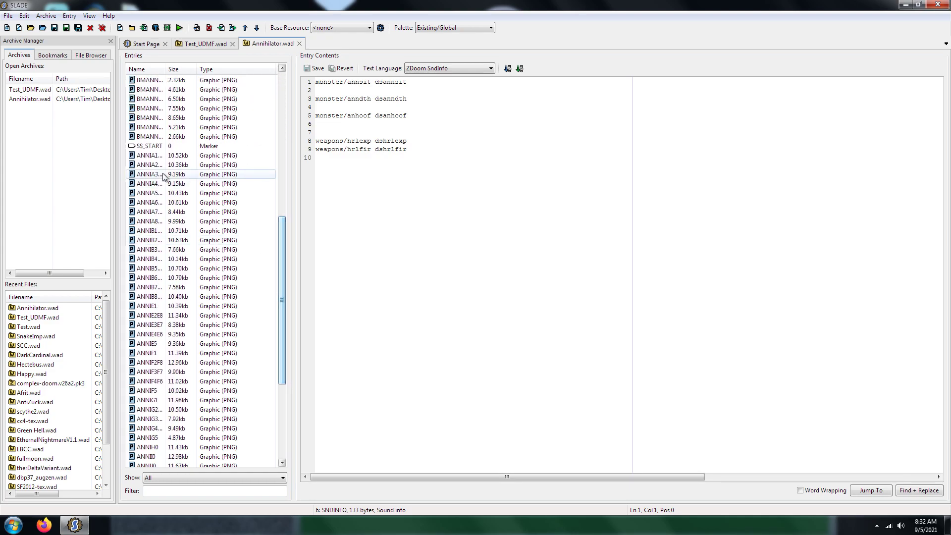
{"action": "left_click", "coordinate": [168, 155]}
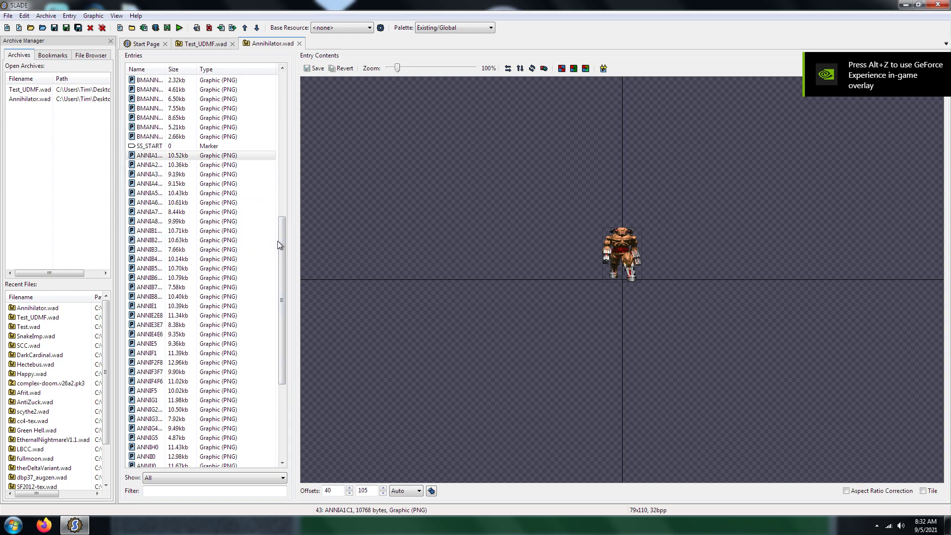
- Select the OLDCODE entry and view its contents as text
{"action": "left_click_drag", "start_coordinate": [281, 234], "coordinate": [284, 66]}
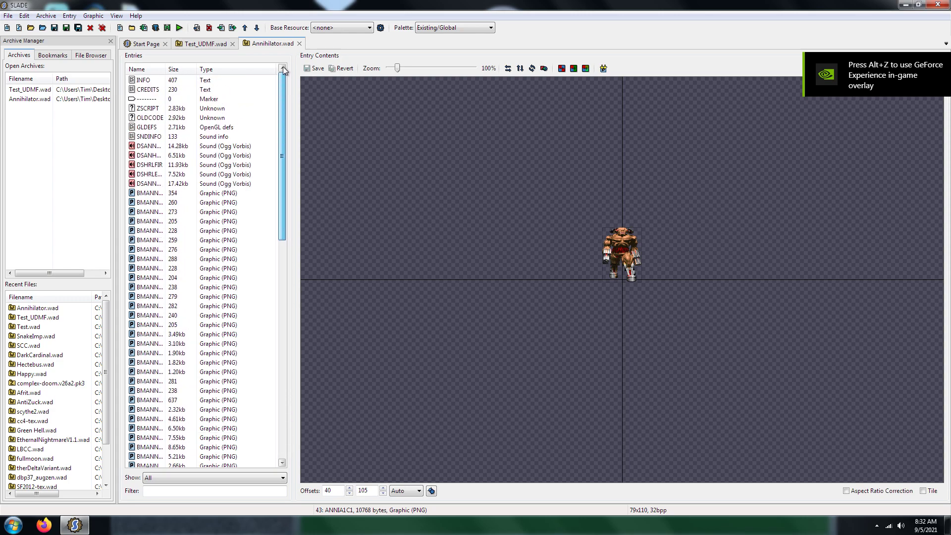
{"action": "left_click", "coordinate": [155, 120]}
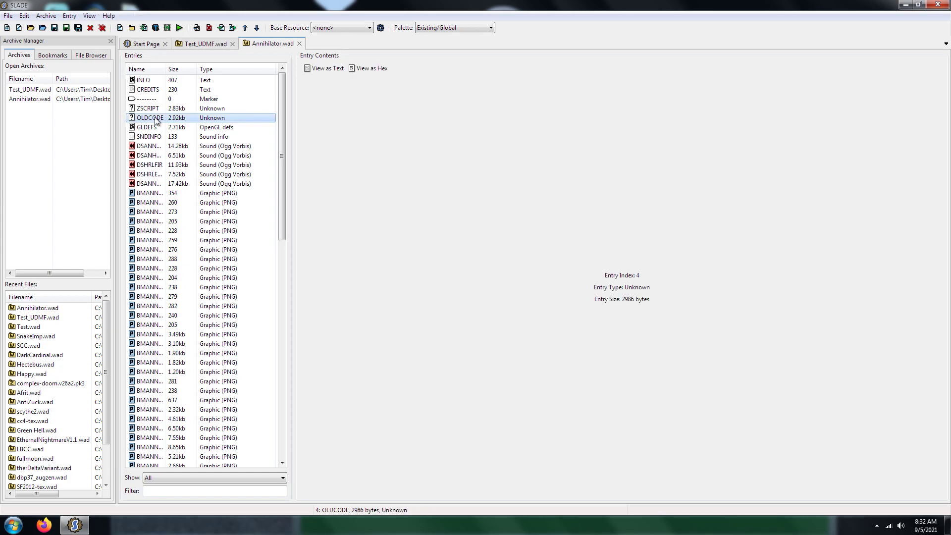
{"action": "left_click", "coordinate": [319, 73]}
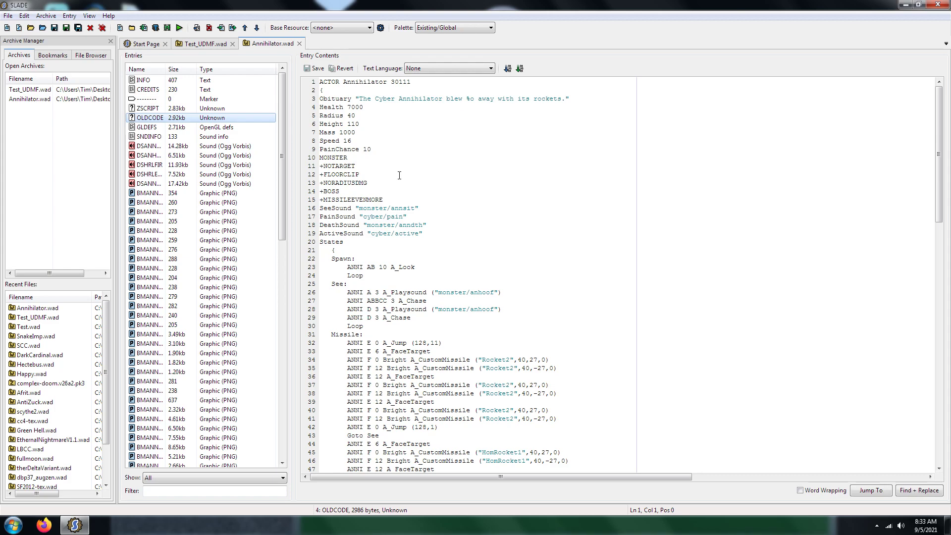
- Read the Annihilator actor code in OLDCODE (Health 7000, Speed 16, rocket Missile states)
{"action": "left_click", "coordinate": [391, 102]}
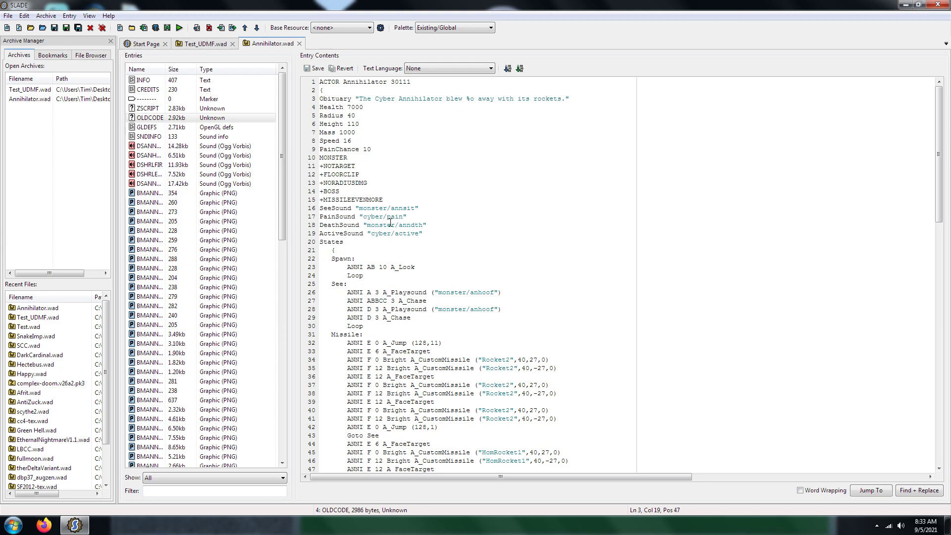
- Change the obituary to "The Cyber Annihilator 9/11'ed %o with its rockets."
{"action": "scroll", "coordinate": [372, 225], "scroll_direction": "down", "scroll_amount": 20}
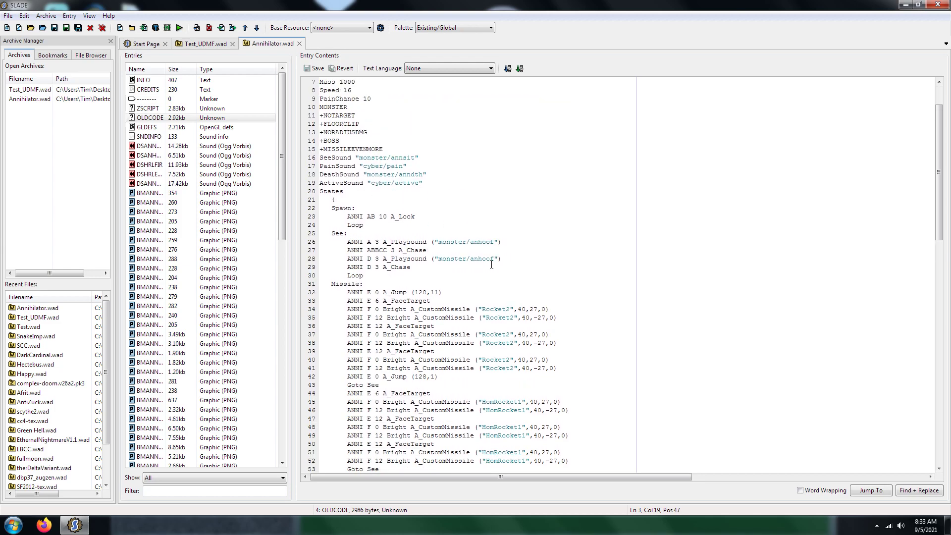
{"action": "scroll", "coordinate": [517, 354], "scroll_direction": "down", "scroll_amount": 7}
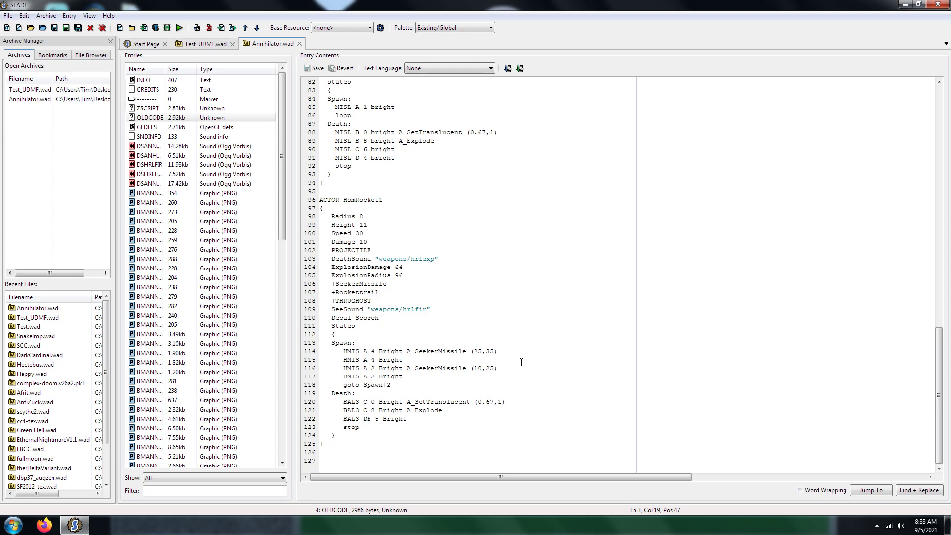
{"action": "scroll", "coordinate": [446, 402], "scroll_direction": "up", "scroll_amount": 13}
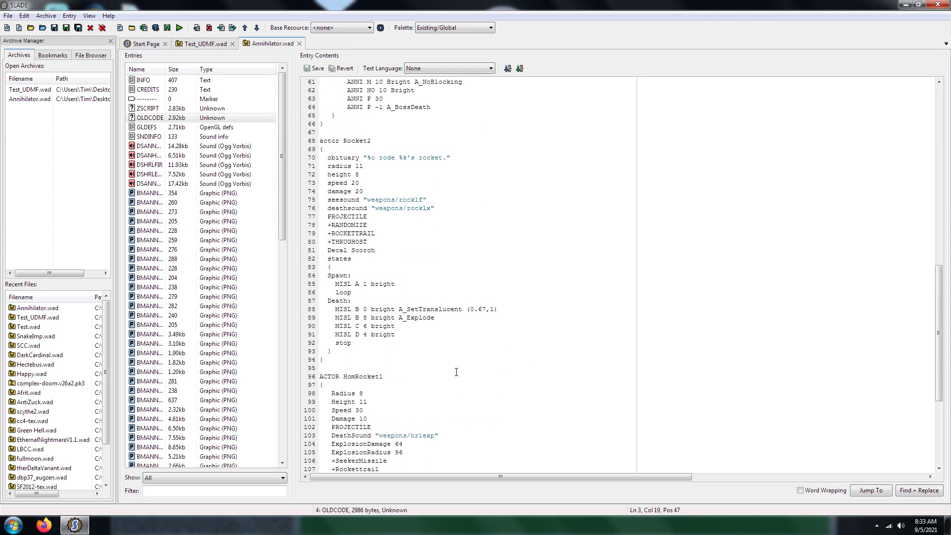
{"action": "left_click_drag", "start_coordinate": [944, 272], "coordinate": [944, 147]}
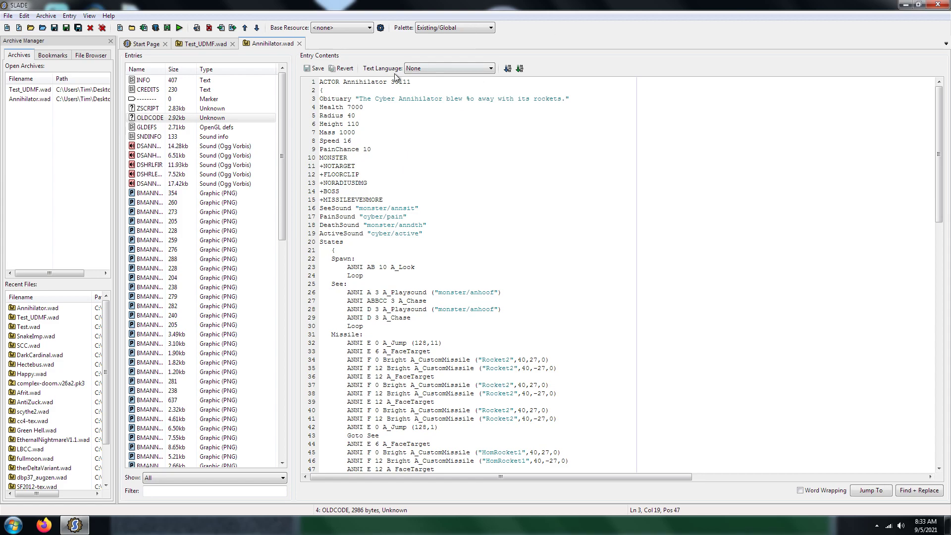
{"action": "left_click_drag", "start_coordinate": [446, 100], "coordinate": [462, 102]}
{"action": "key", "text": "Delete"}
{"action": "key", "text": "Delete"}
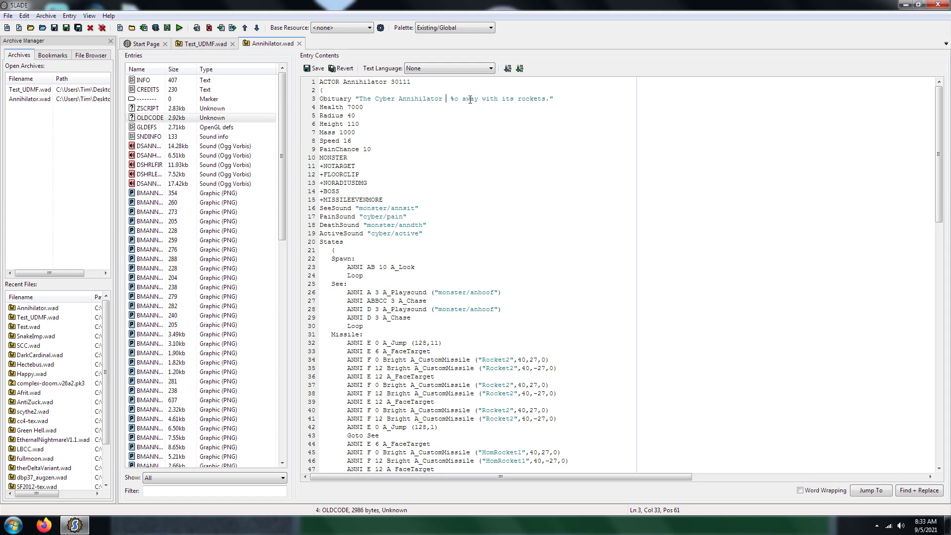
{"action": "left_click_drag", "start_coordinate": [459, 100], "coordinate": [475, 100]}
{"action": "key", "text": "BackSpace"}
{"action": "key", "text": "BackSpace"}
{"action": "key", "text": "Left"}
{"action": "key", "text": "Left"}
{"action": "type", "text": "9/11'ed"}
- Save the edited OLDCODE entry, select all its text, and switch to Test_UDMF.wad
{"action": "left_click", "coordinate": [315, 69]}
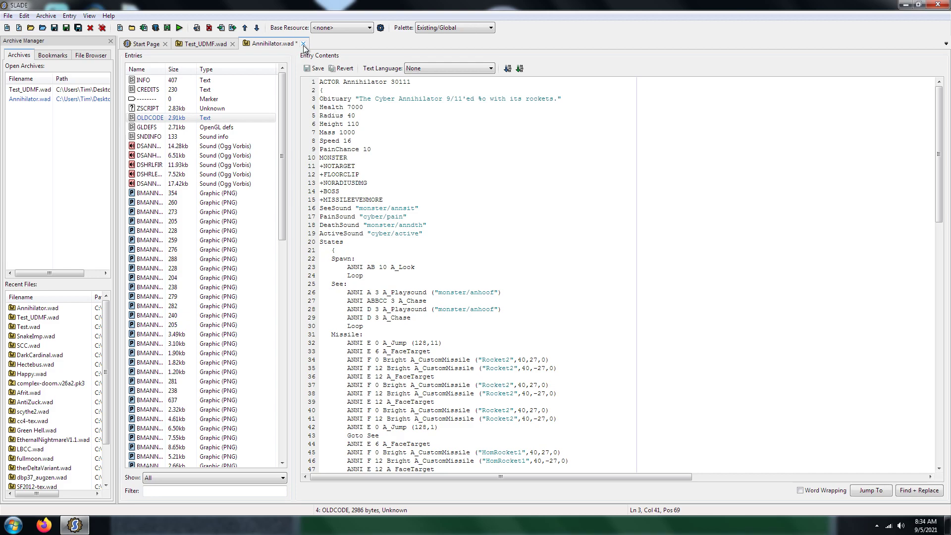
{"action": "left_click", "coordinate": [347, 99]}
{"action": "key", "text": "ctrl+a"}
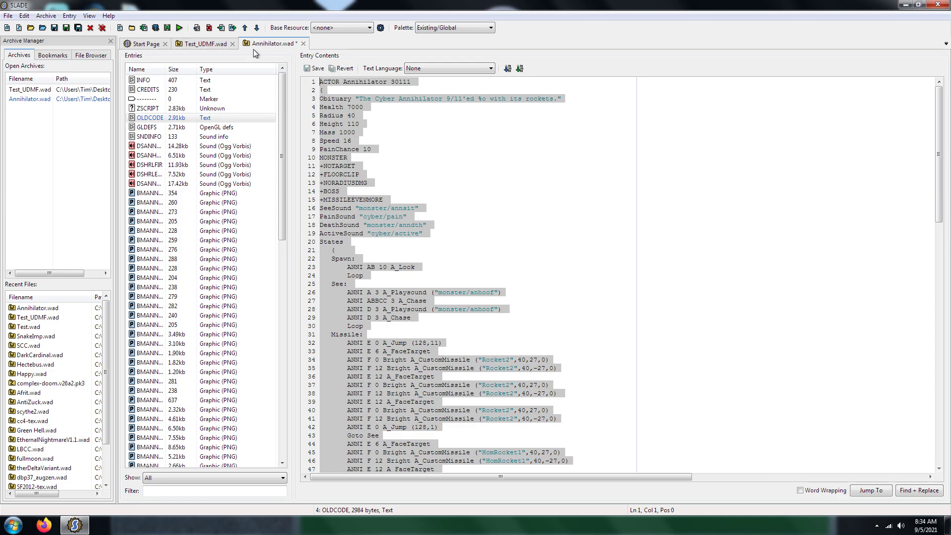
{"action": "left_click", "coordinate": [196, 42]}
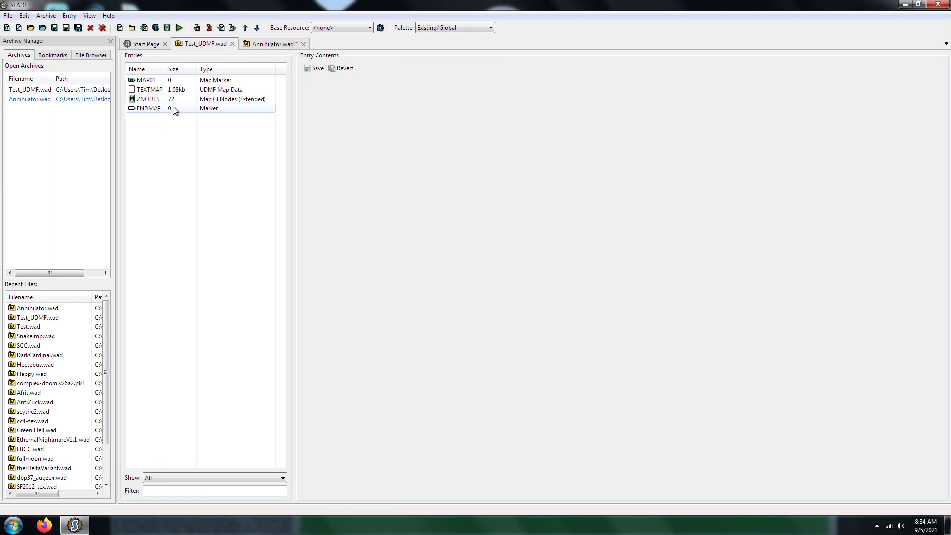
- Add a new entry named DECORATE after ENDMAP in Test_UDMF.wad
{"action": "left_click", "coordinate": [173, 108]}
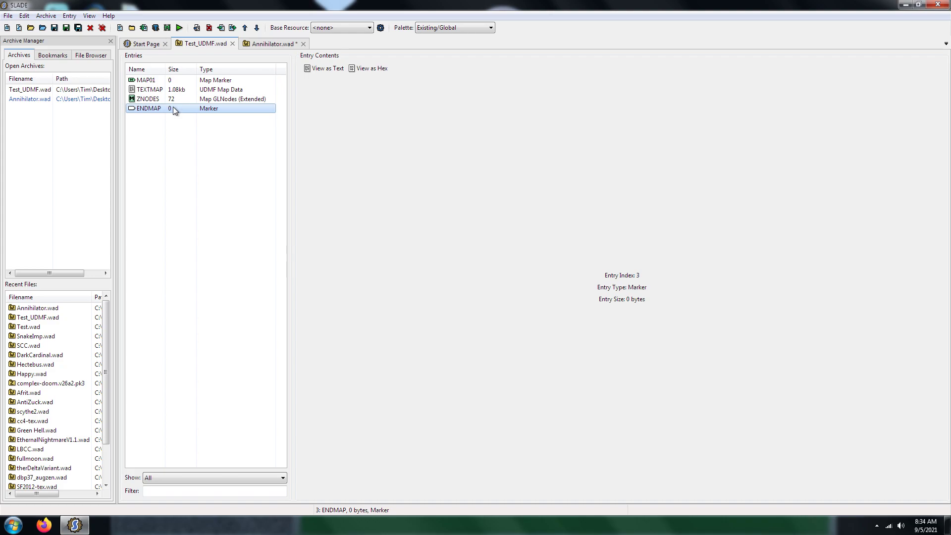
{"action": "left_click", "coordinate": [120, 29]}
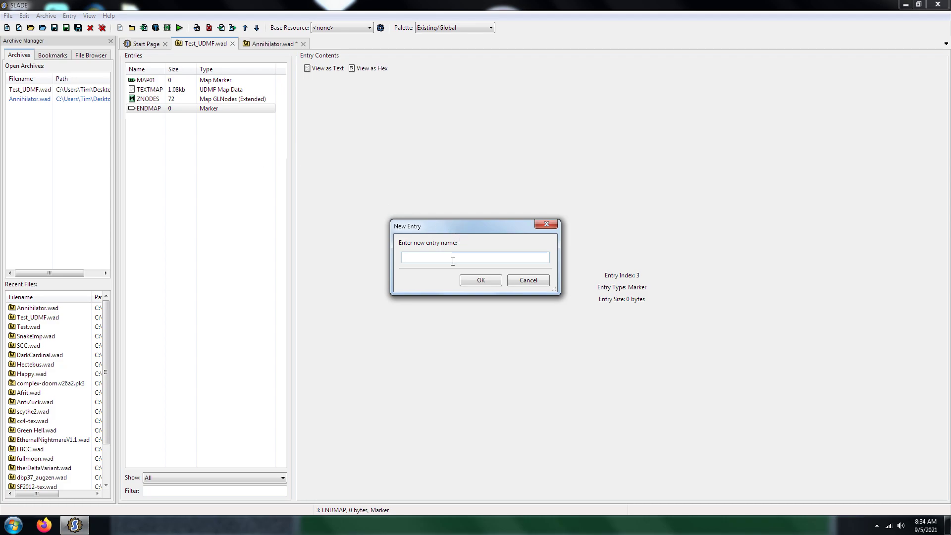
{"action": "type", "text": "DECORATE"}
{"action": "key", "text": "Return"}
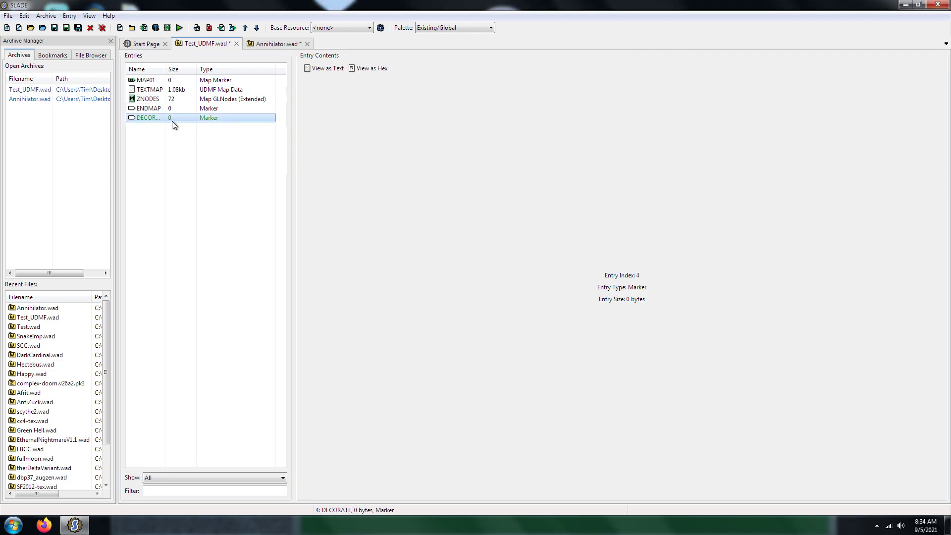
- Paste the Annihilator actor script into DECORATE as text and save the entry
{"action": "left_click", "coordinate": [314, 73]}
{"action": "left_click", "coordinate": [372, 121]}
{"action": "key", "text": "ctrl+v"}
{"action": "scroll", "coordinate": [375, 124], "scroll_direction": "up", "scroll_amount": 20}
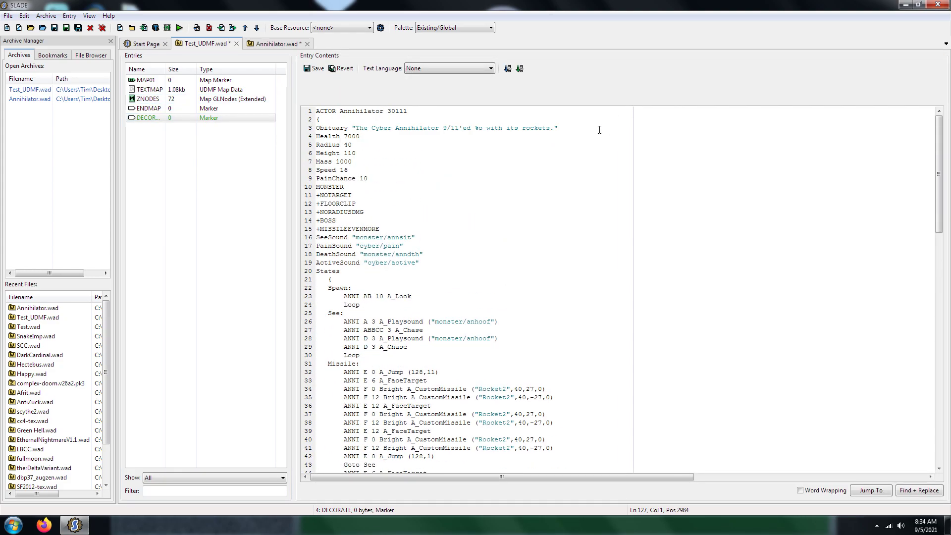
{"action": "left_click", "coordinate": [318, 70]}
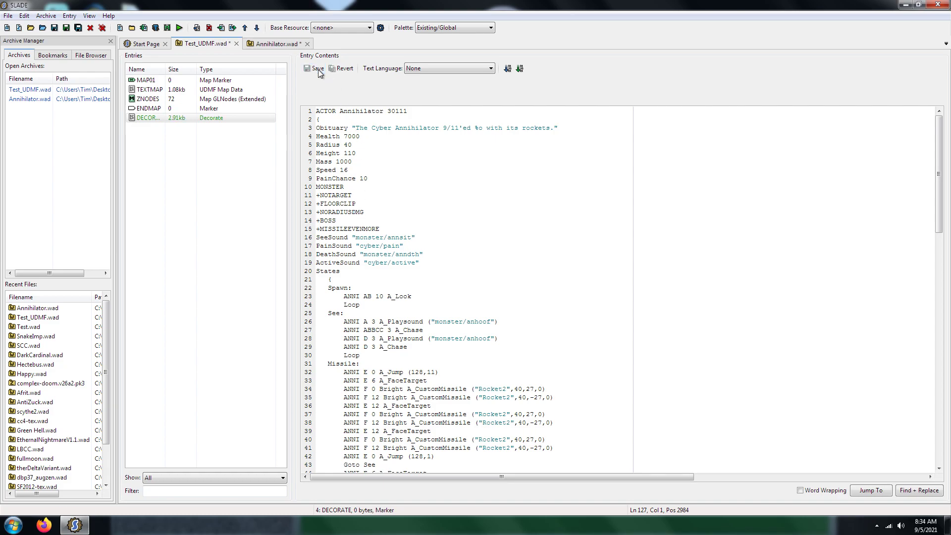
{"action": "left_click", "coordinate": [262, 44]}
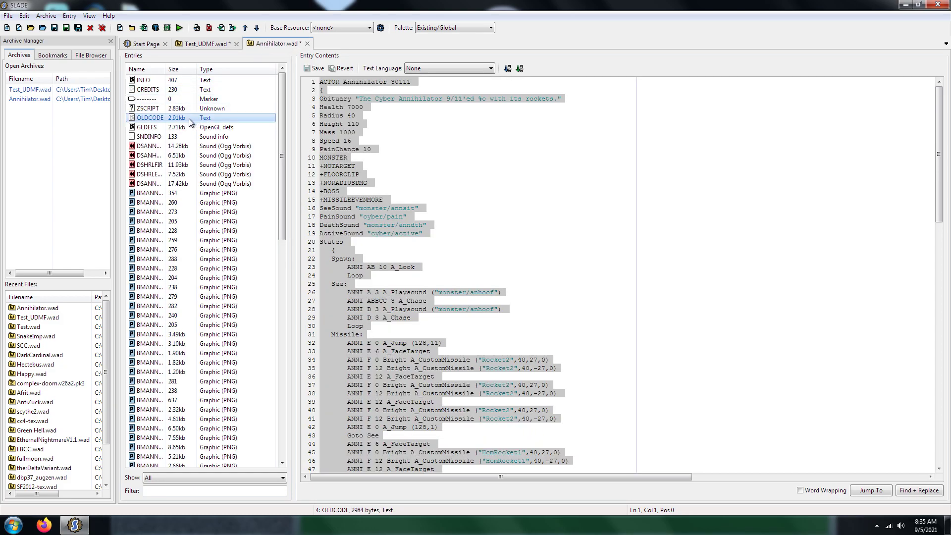
- Copy SNDINFO through the last DSANN sound and paste them below DECORATE in Test_UDMF.wad
{"action": "left_click", "coordinate": [171, 137]}
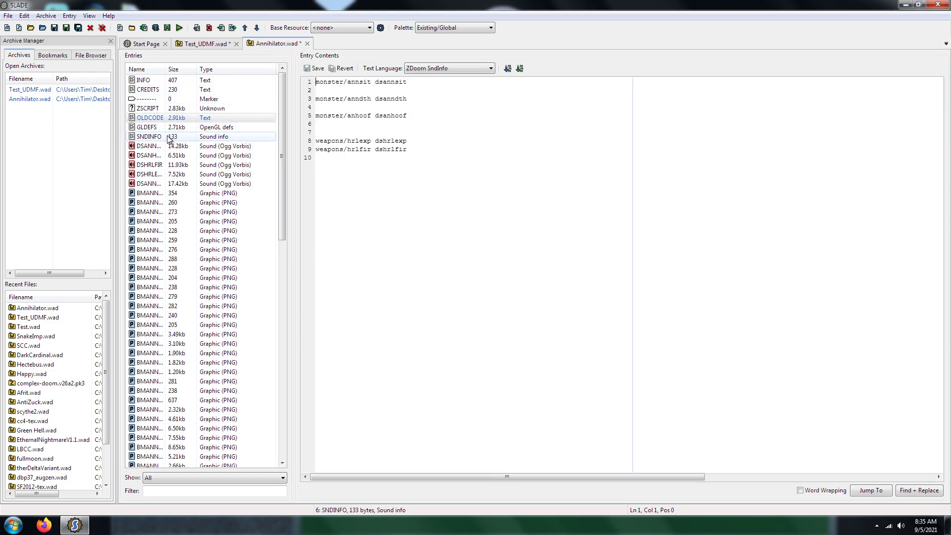
{"action": "left_click", "coordinate": [188, 184], "text": "shift"}
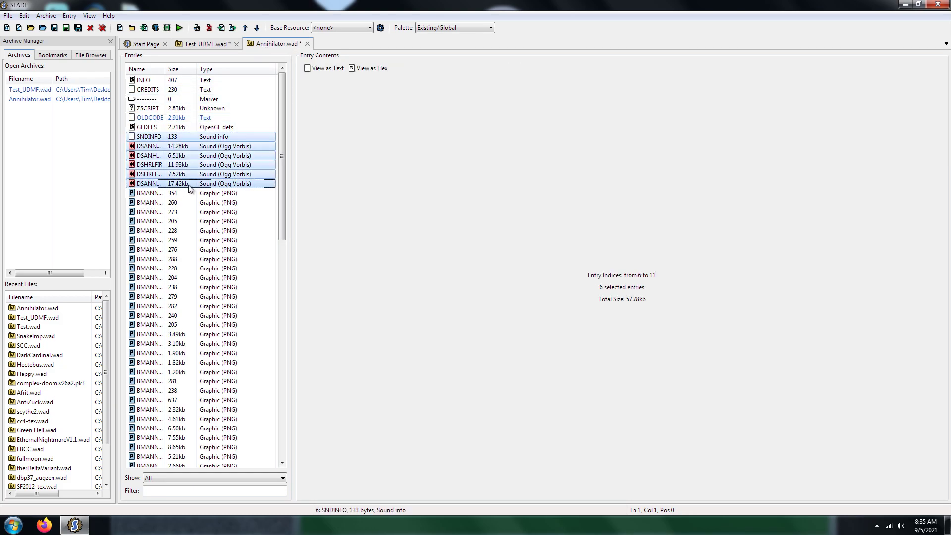
{"action": "left_click", "coordinate": [206, 44]}
{"action": "left_click", "coordinate": [160, 108]}
{"action": "left_click", "coordinate": [159, 116]}
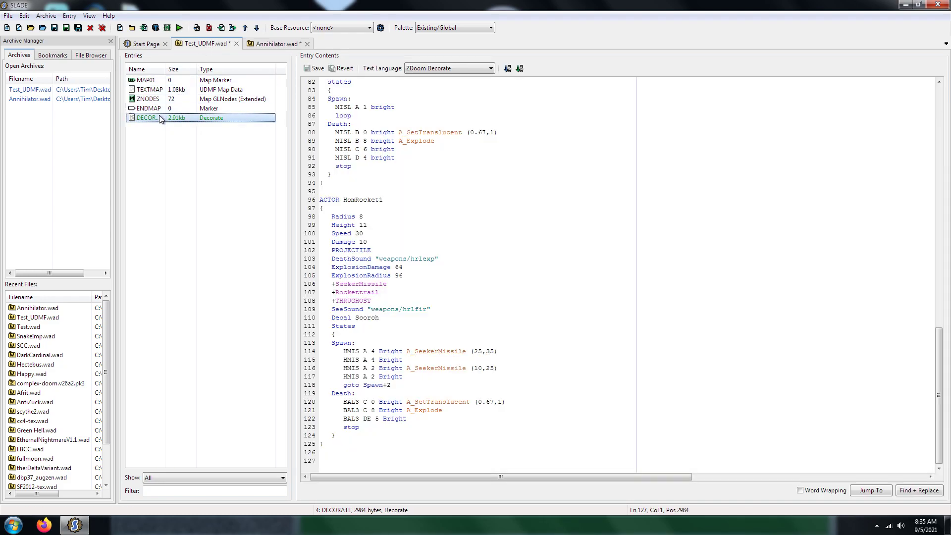
{"action": "key", "text": "ctrl+v"}
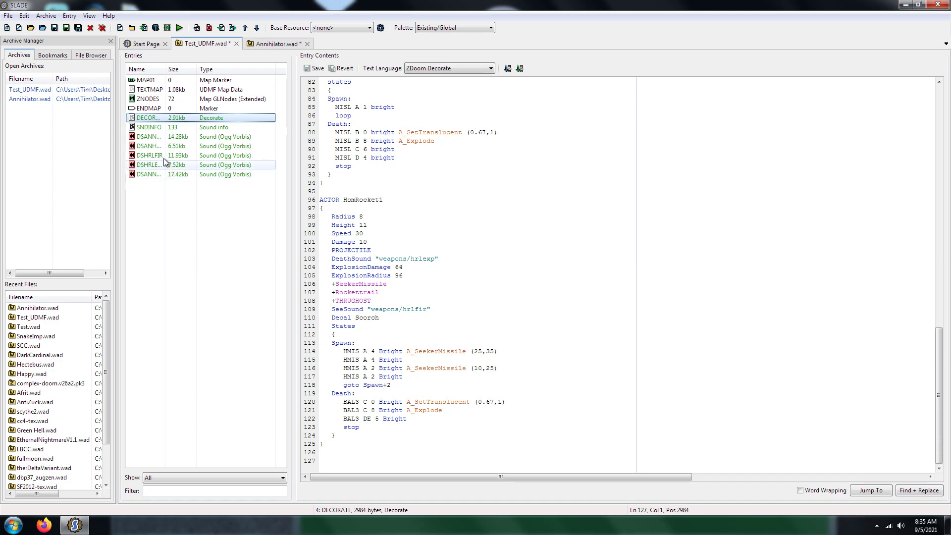
- Back in Annihilator.wad, select the SS_START sprite marker
{"action": "left_click", "coordinate": [276, 44]}
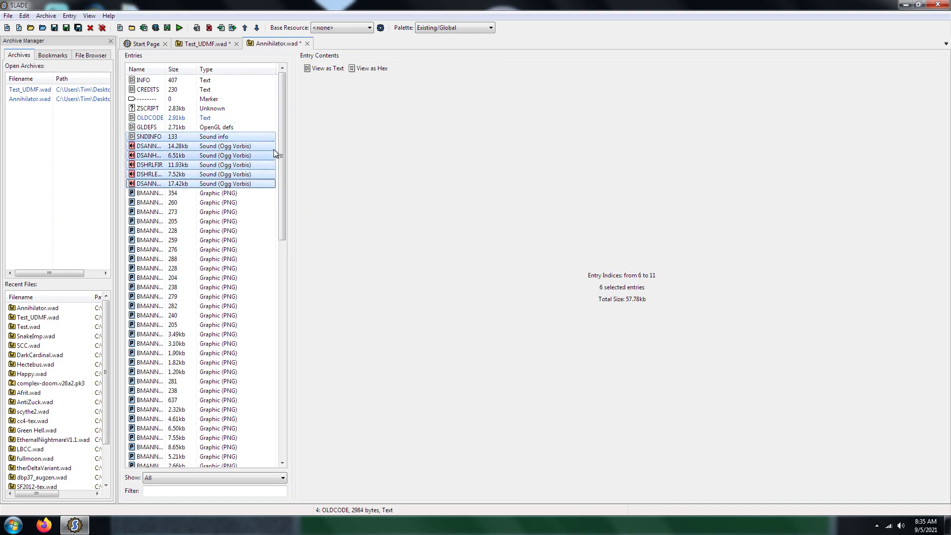
{"action": "left_click_drag", "start_coordinate": [281, 115], "coordinate": [275, 240]}
{"action": "left_click", "coordinate": [187, 193]}
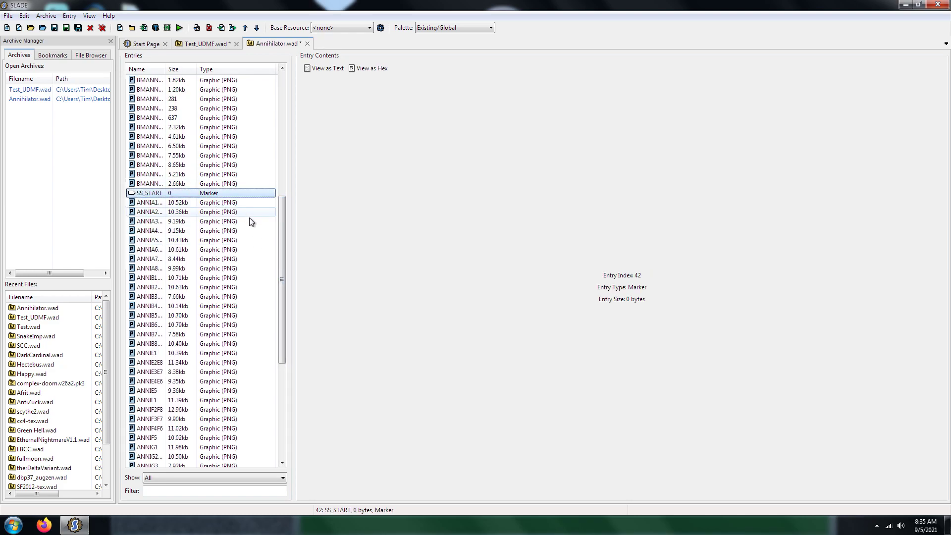
{"action": "left_click_drag", "start_coordinate": [282, 236], "coordinate": [282, 401]}
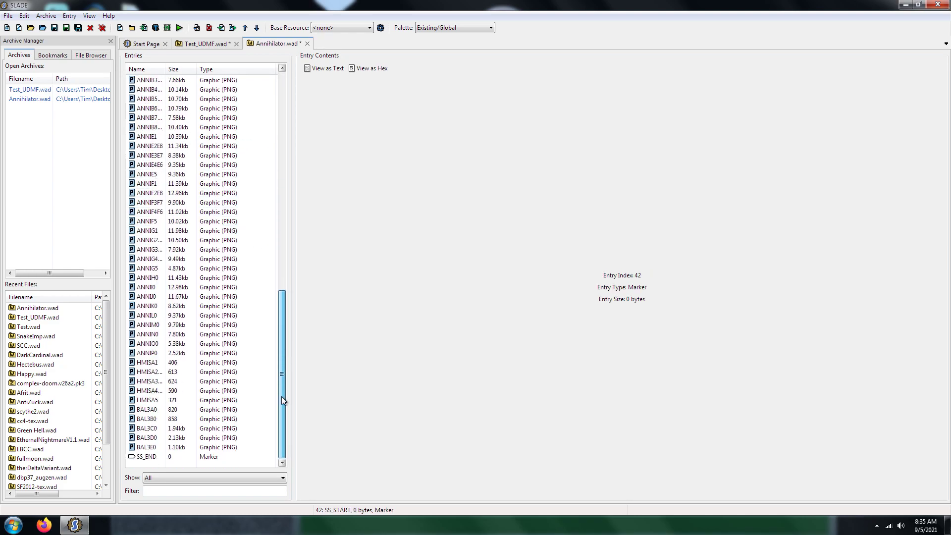
- Copy SS_START through SS_END and paste them after the last sound in Test_UDMF.wad
{"action": "left_click", "coordinate": [204, 456], "text": "shift"}
{"action": "left_click", "coordinate": [195, 44]}
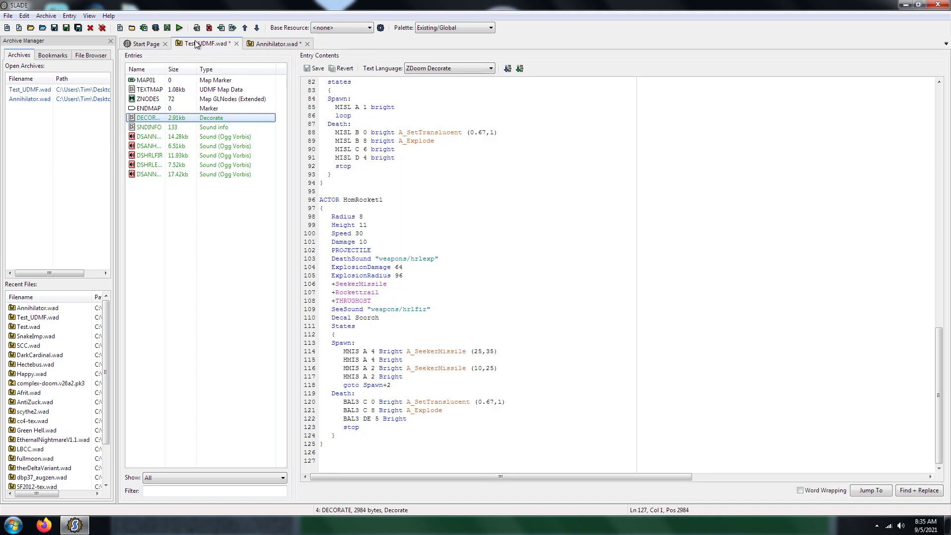
{"action": "left_click", "coordinate": [167, 174]}
{"action": "key", "text": "ctrl+v"}
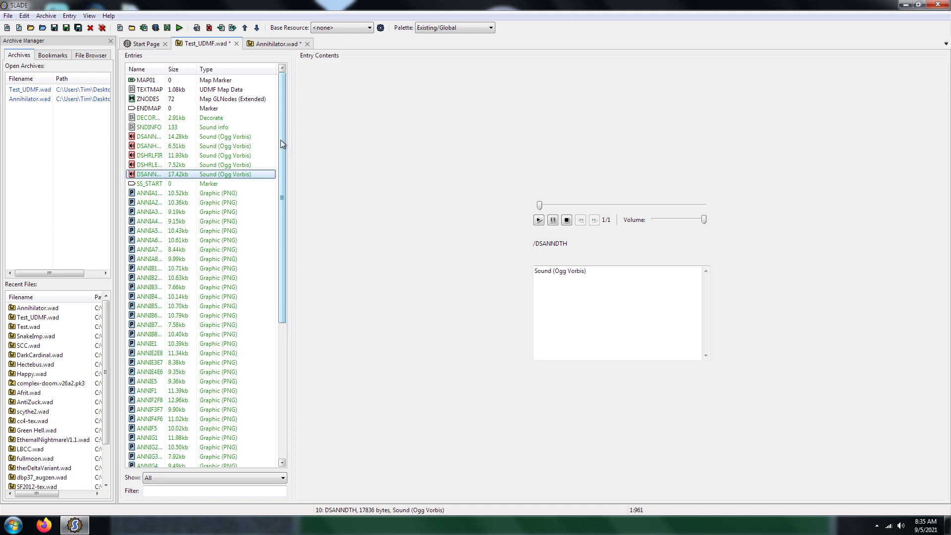
- Select all Annihilator sprite graphics through BAL3E0 and bring up their context menu
{"action": "left_click_drag", "start_coordinate": [282, 134], "coordinate": [284, 299]}
{"action": "left_click", "coordinate": [228, 146]}
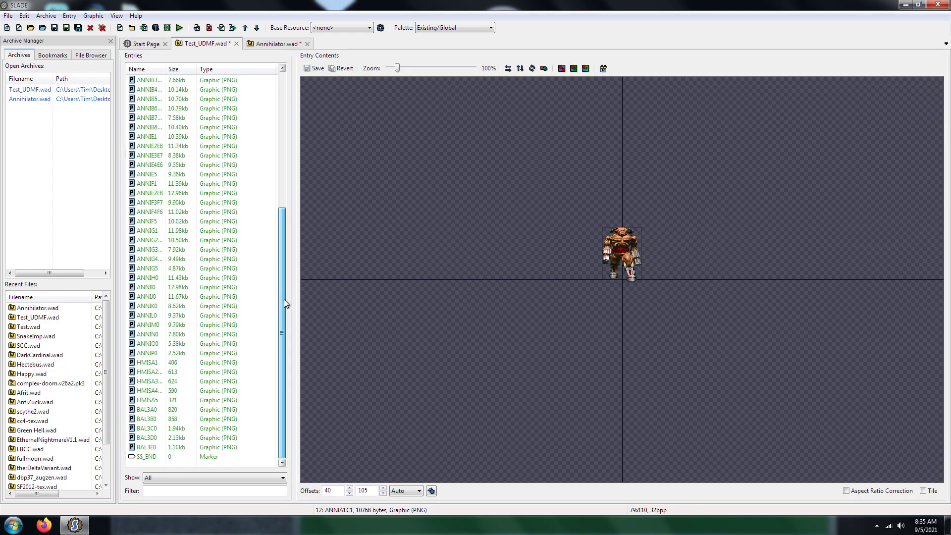
{"action": "left_click", "coordinate": [204, 447], "text": "shift"}
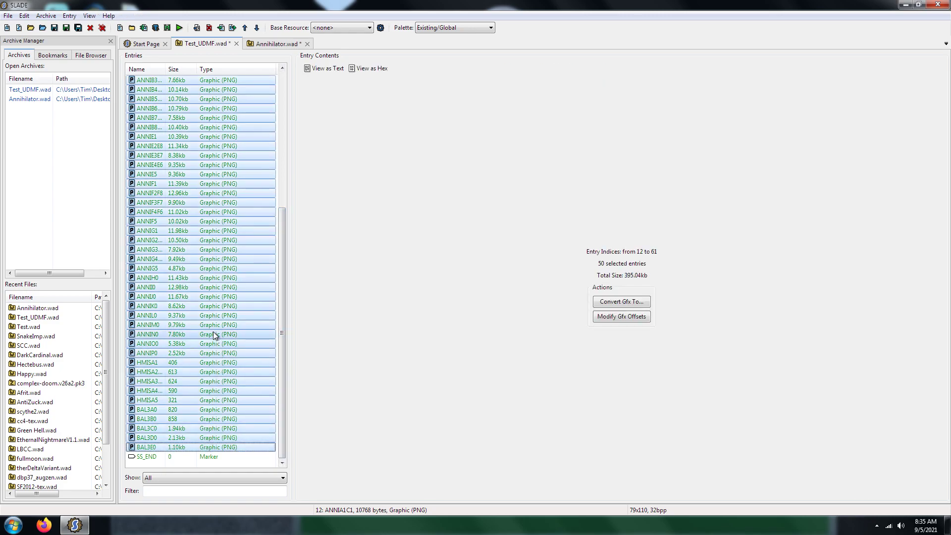
{"action": "right_click", "coordinate": [213, 331]}
- Convert the 50 selected sprites from PNG to Doom Gfx using the Doom palette
{"action": "mouse_move", "coordinate": [250, 325]}
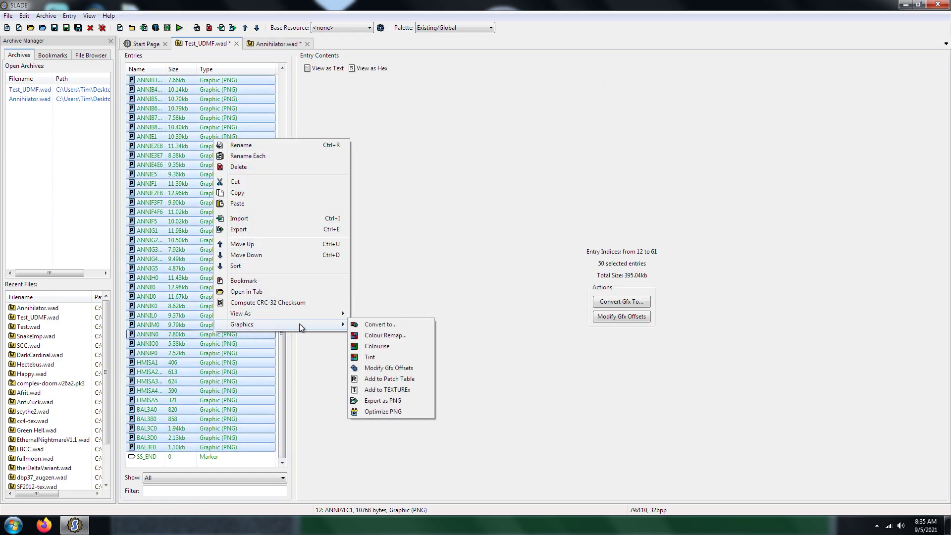
{"action": "left_click", "coordinate": [377, 325]}
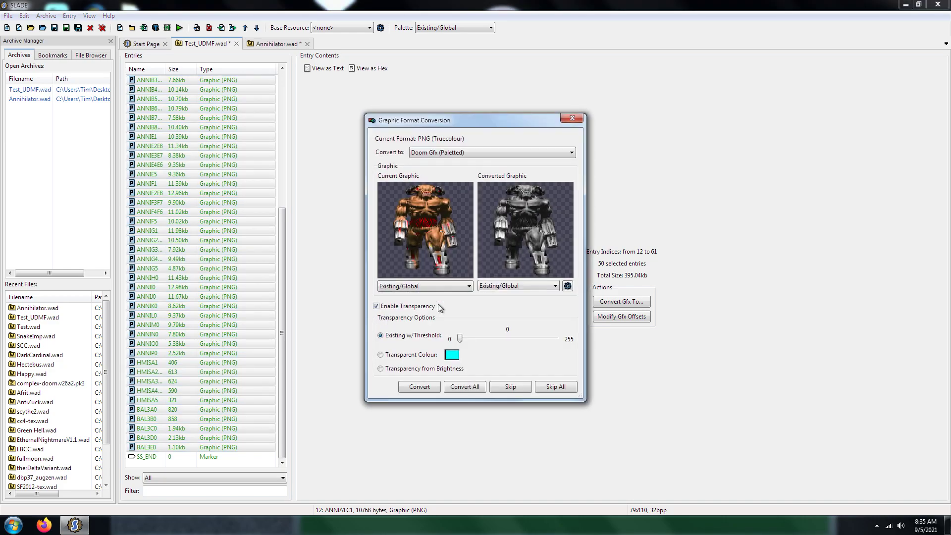
{"action": "left_click", "coordinate": [502, 288]}
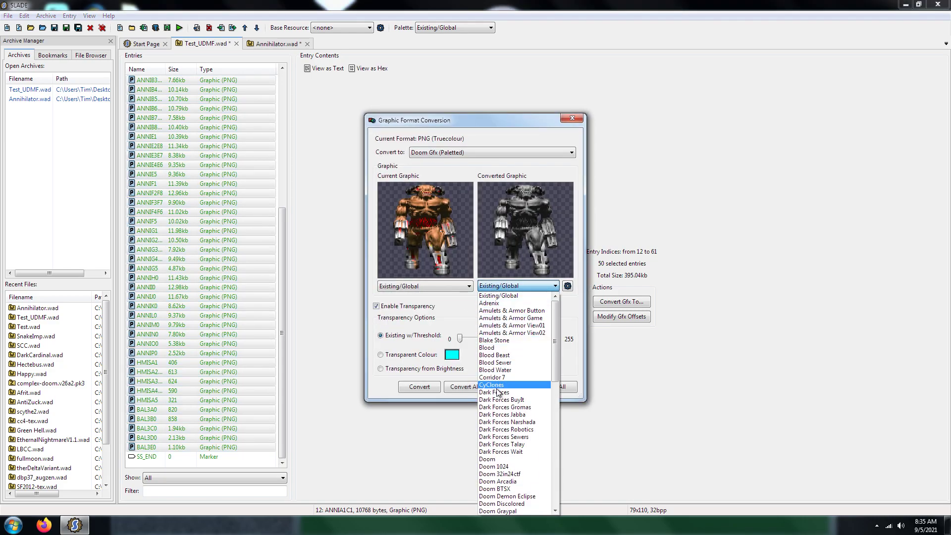
{"action": "left_click", "coordinate": [489, 458]}
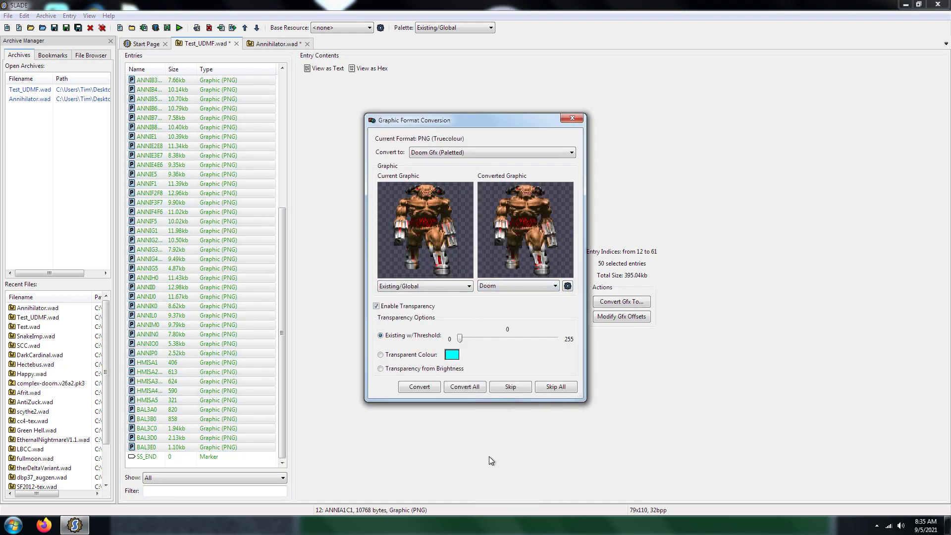
{"action": "left_click", "coordinate": [464, 387]}
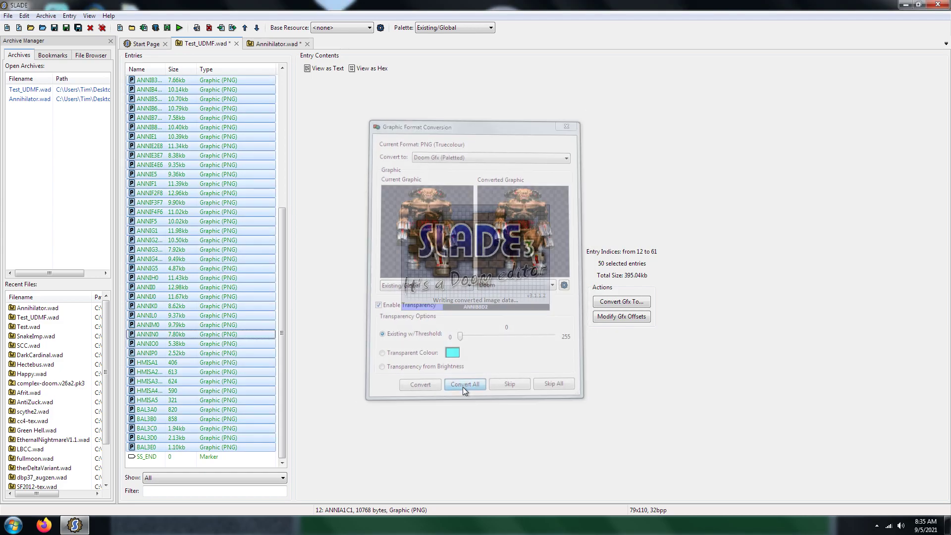
{"action": "left_click_drag", "start_coordinate": [281, 275], "coordinate": [289, 111]}
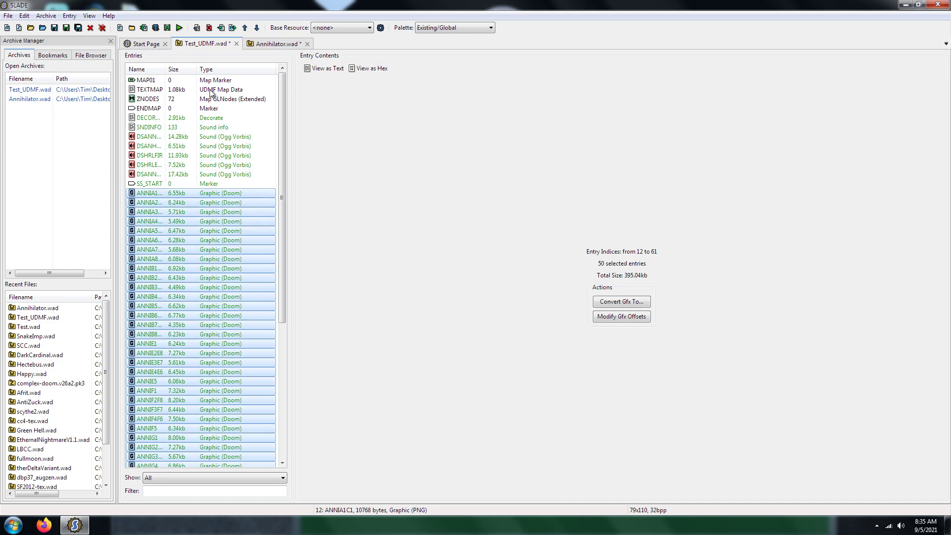
- Close the Annihilator.wad archive and discard its unsaved changes
{"action": "left_click", "coordinate": [267, 44]}
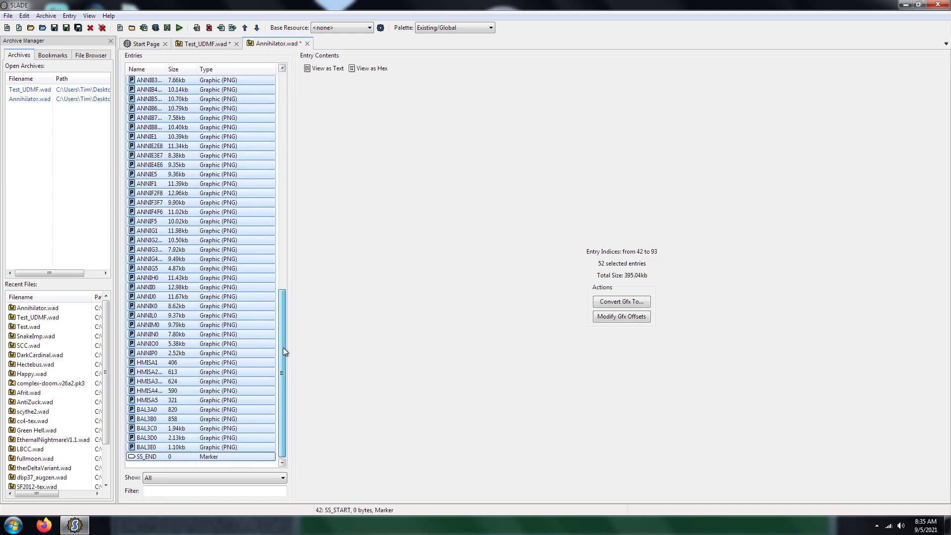
{"action": "left_click_drag", "start_coordinate": [282, 347], "coordinate": [289, 109]}
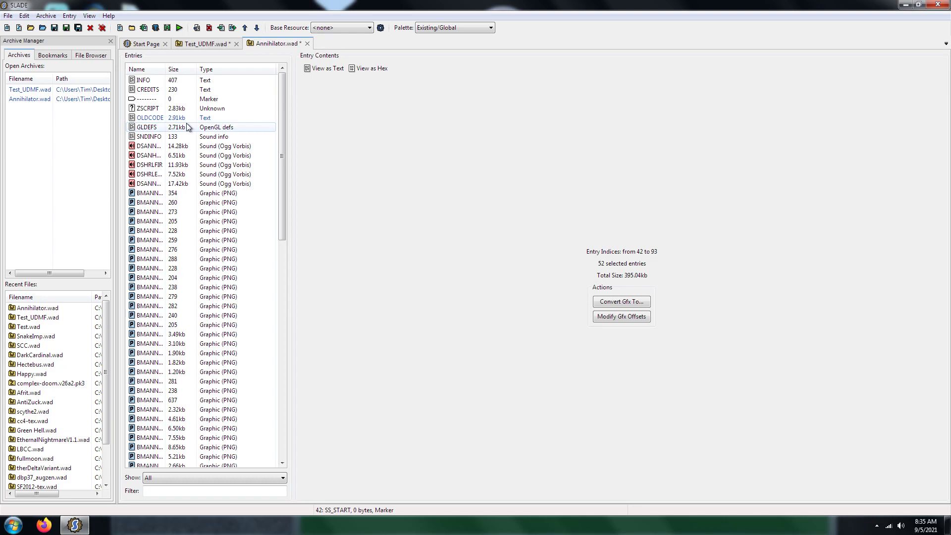
{"action": "left_click", "coordinate": [307, 45]}
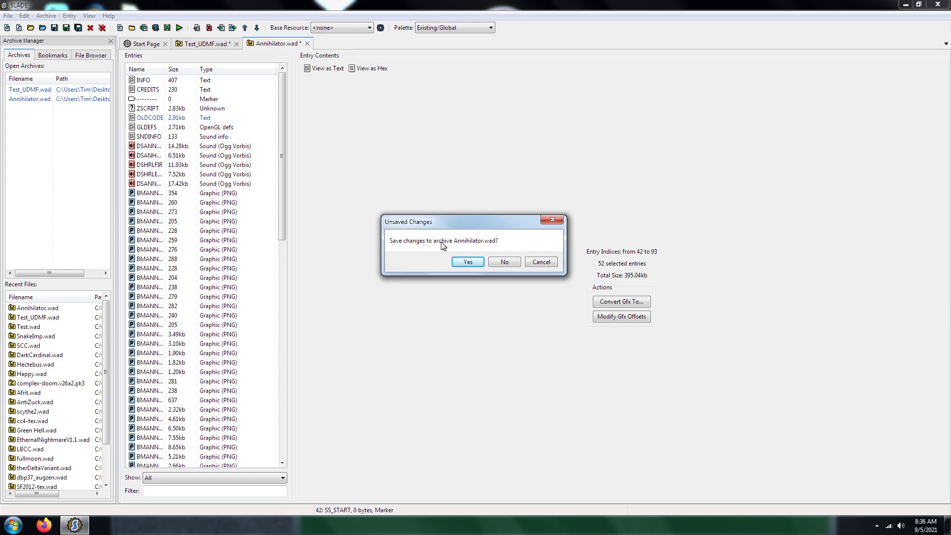
{"action": "left_click", "coordinate": [505, 262]}
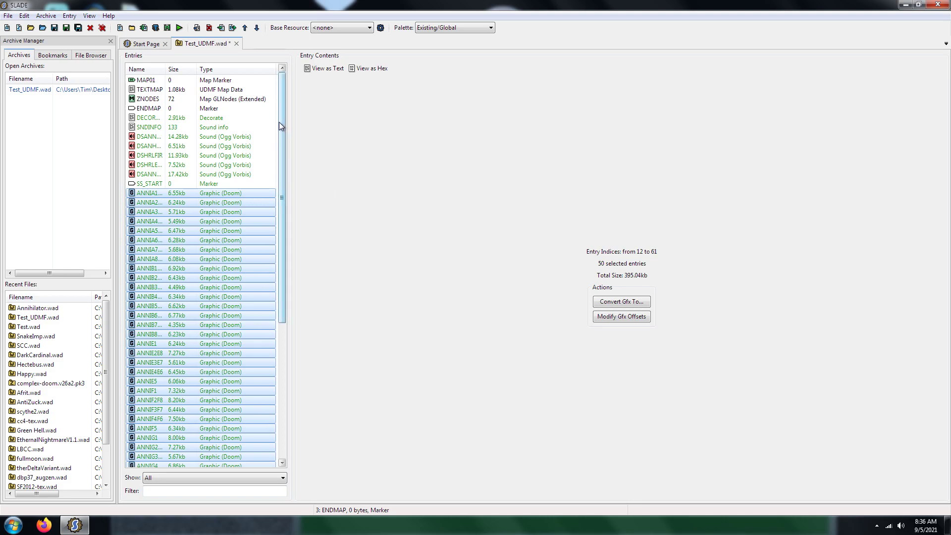
- Save Test_UDMF.wad and close its archive tab
{"action": "left_click_drag", "start_coordinate": [279, 122], "coordinate": [280, 236]}
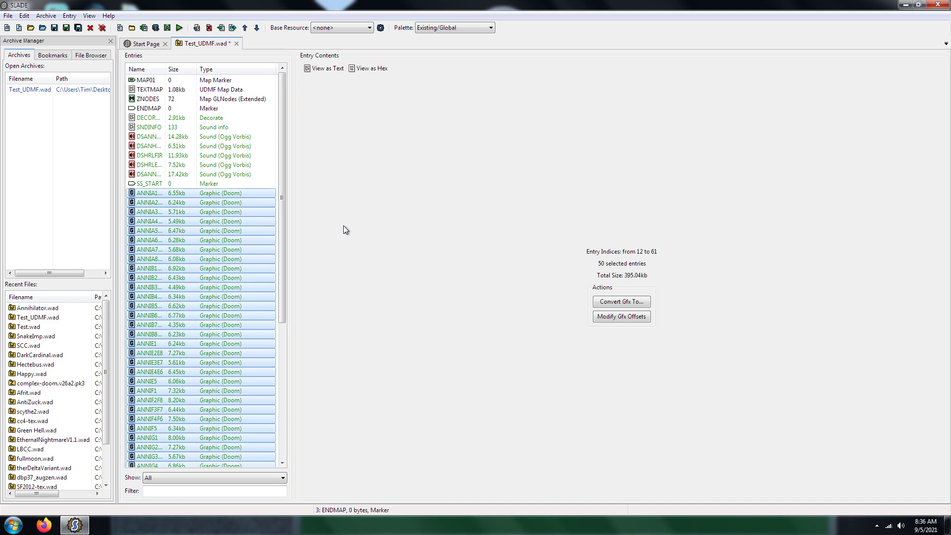
{"action": "key", "text": "ctrl+s"}
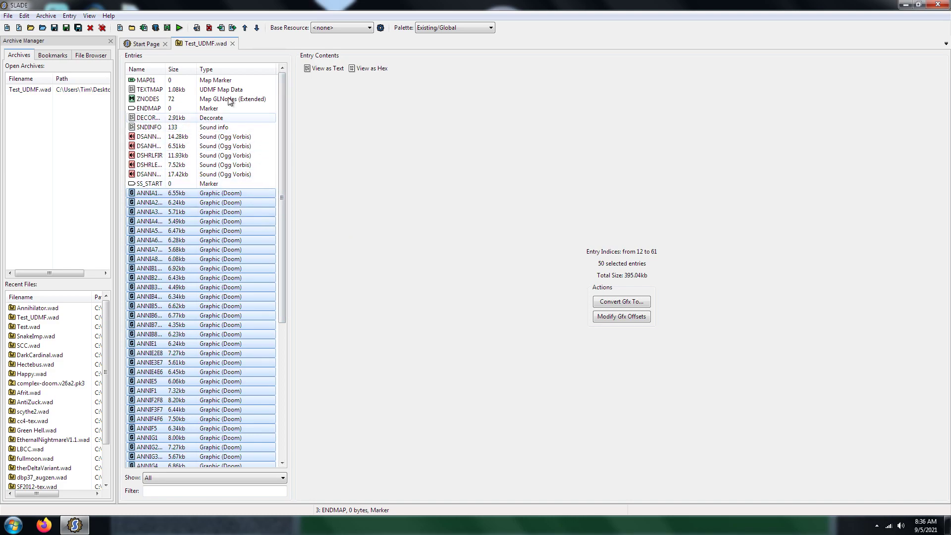
{"action": "left_click", "coordinate": [233, 44]}
- Exit SLADE and launch GZDoom Builder from its desktop shortcut
{"action": "left_click", "coordinate": [937, 4]}
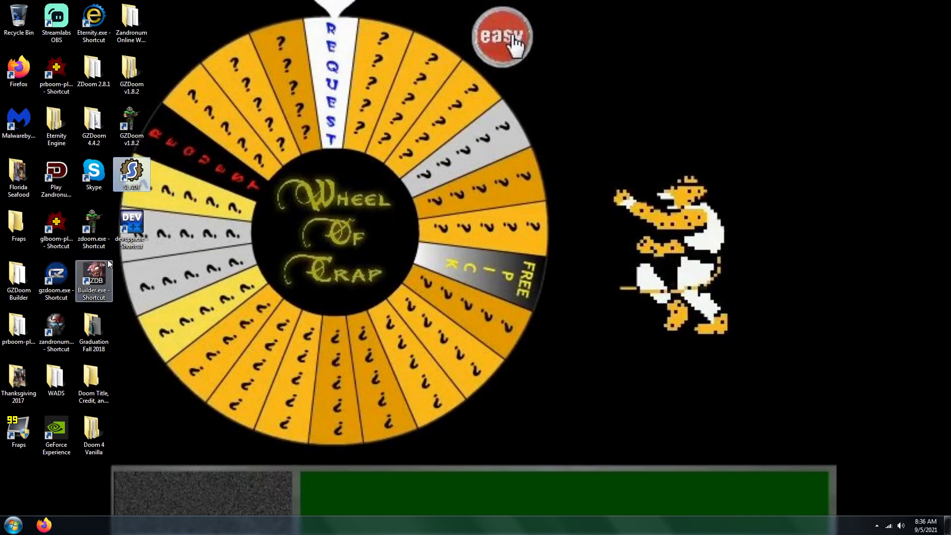
{"action": "left_click", "coordinate": [202, 266]}
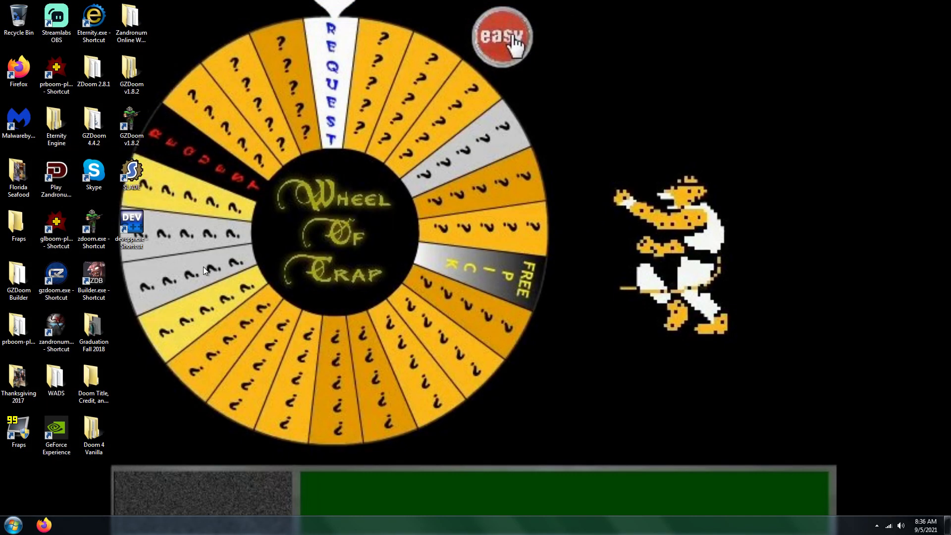
{"action": "double_click", "coordinate": [98, 277]}
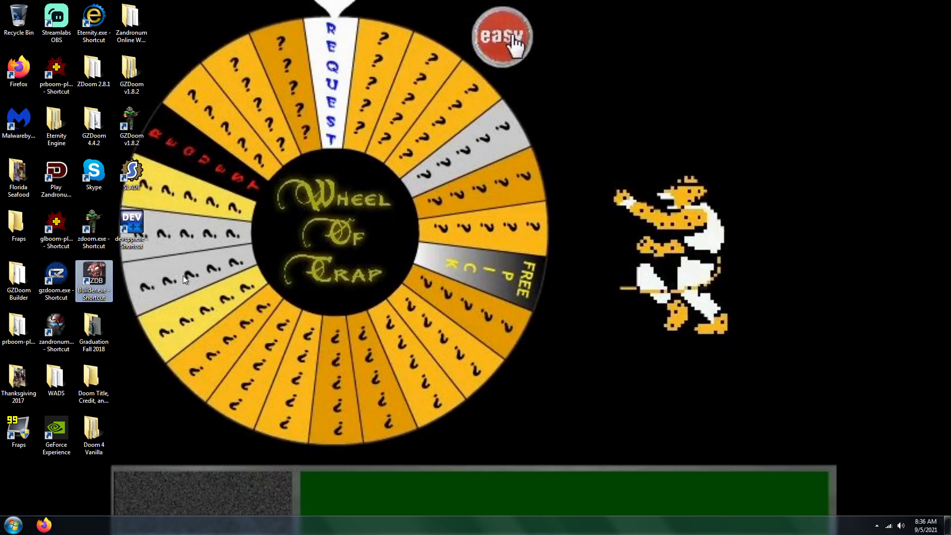
- Load MAP01 of Test_UDMF.wad and insert a new thing in the room's centre
{"action": "key", "text": "ctrl+o"}
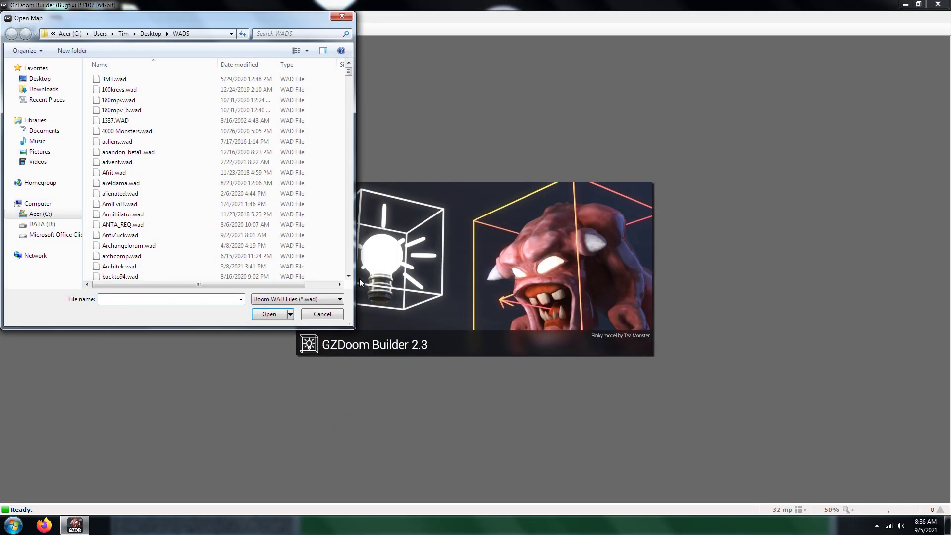
{"action": "type", "text": "test"}
{"action": "key", "text": "Down"}
{"action": "key", "text": "Down"}
{"action": "key", "text": "Down"}
{"action": "key", "text": "Down"}
{"action": "key", "text": "Down"}
{"action": "key", "text": "Down"}
{"action": "key", "text": "Return"}
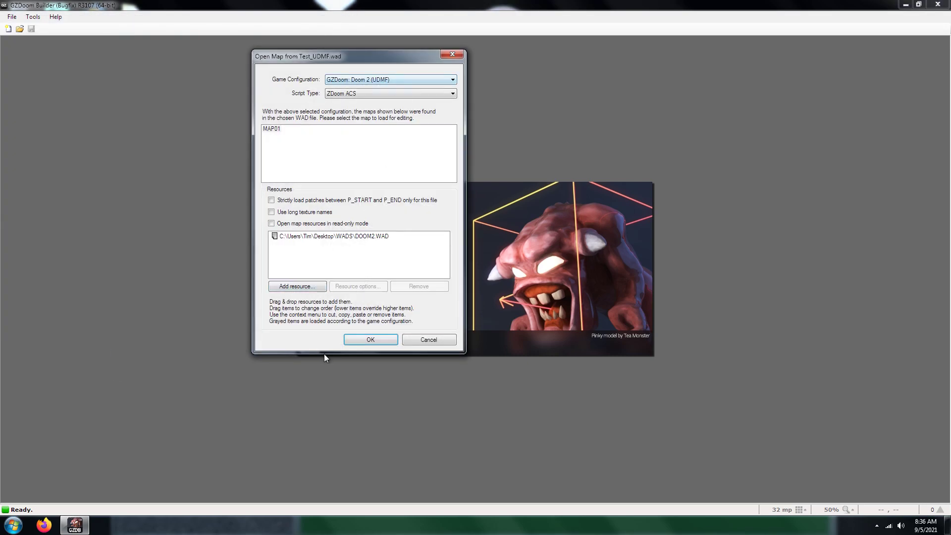
{"action": "left_click", "coordinate": [384, 340]}
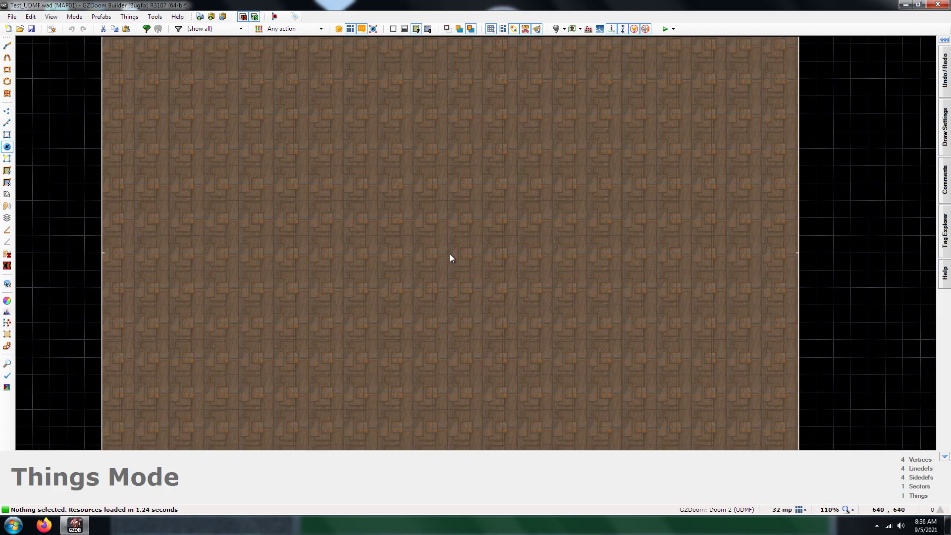
{"action": "double_click", "coordinate": [450, 254]}
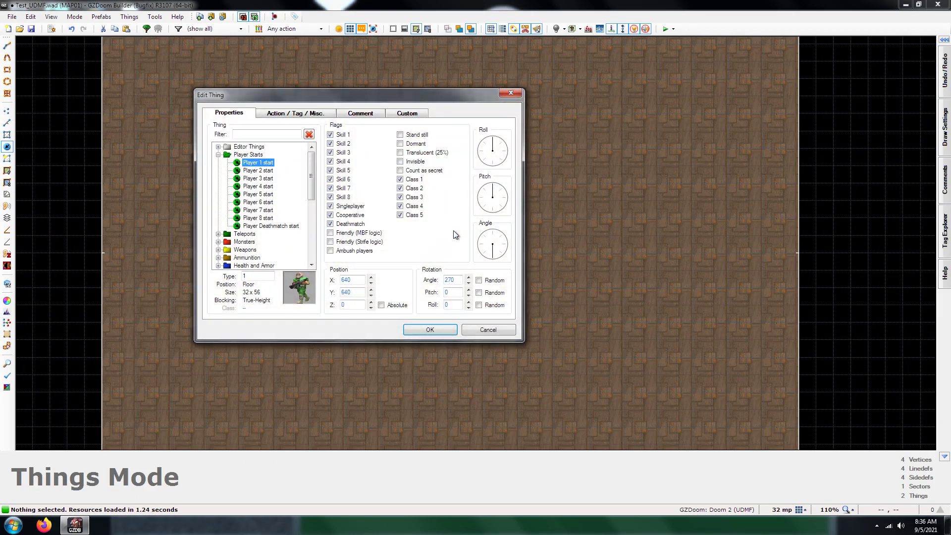
- Set the new thing's angle to 45 and its type to the user-defined Annihilator (30111)
{"action": "left_click", "coordinate": [502, 239]}
{"action": "left_click_drag", "start_coordinate": [312, 173], "coordinate": [305, 252]}
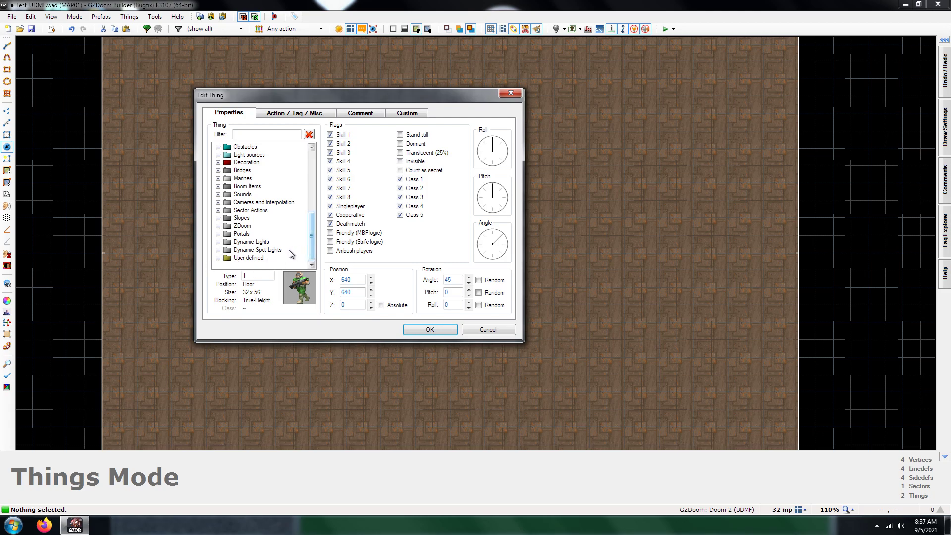
{"action": "left_click_drag", "start_coordinate": [311, 242], "coordinate": [320, 177]}
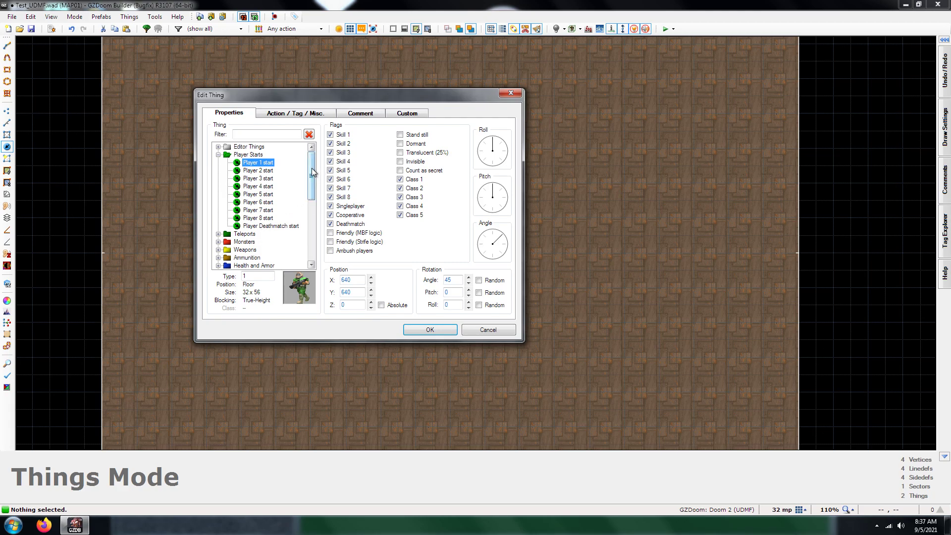
{"action": "left_click_drag", "start_coordinate": [312, 172], "coordinate": [311, 265]}
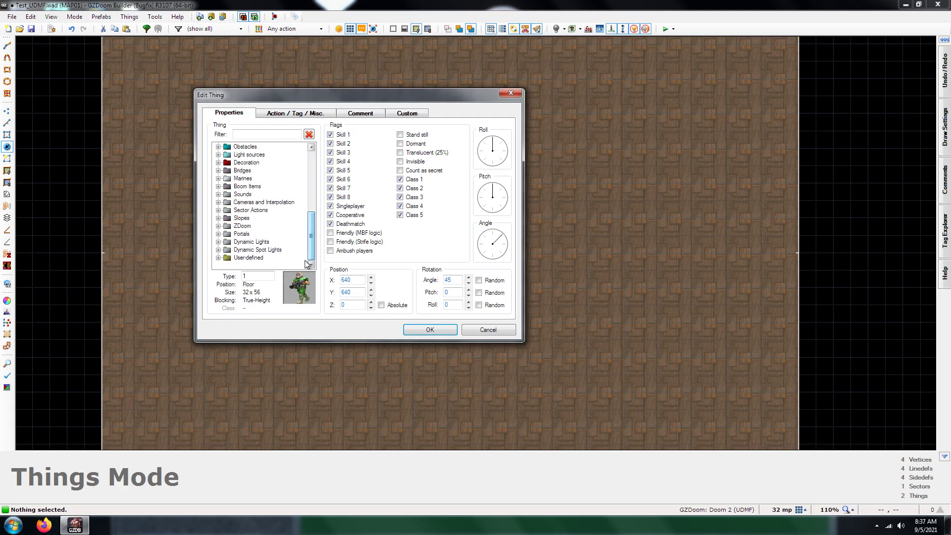
{"action": "left_click", "coordinate": [219, 258]}
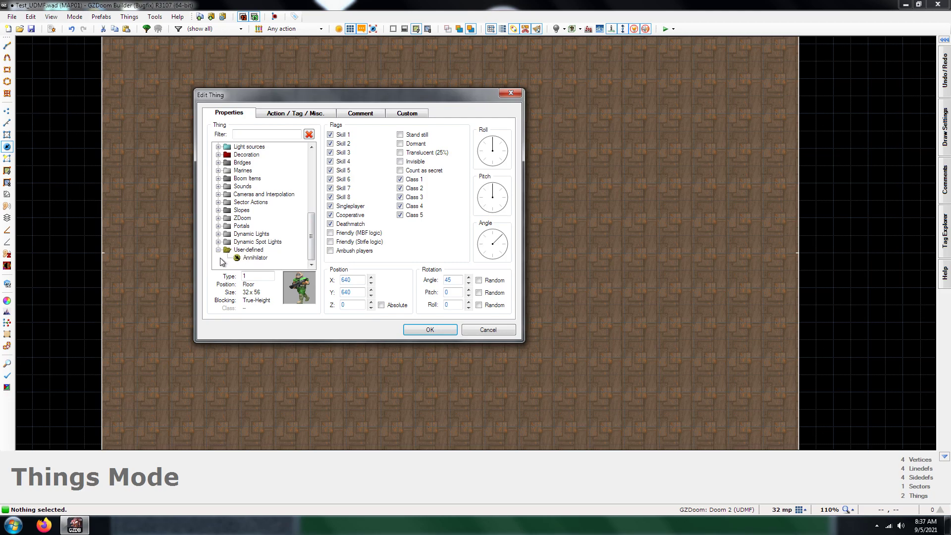
{"action": "left_click", "coordinate": [255, 258]}
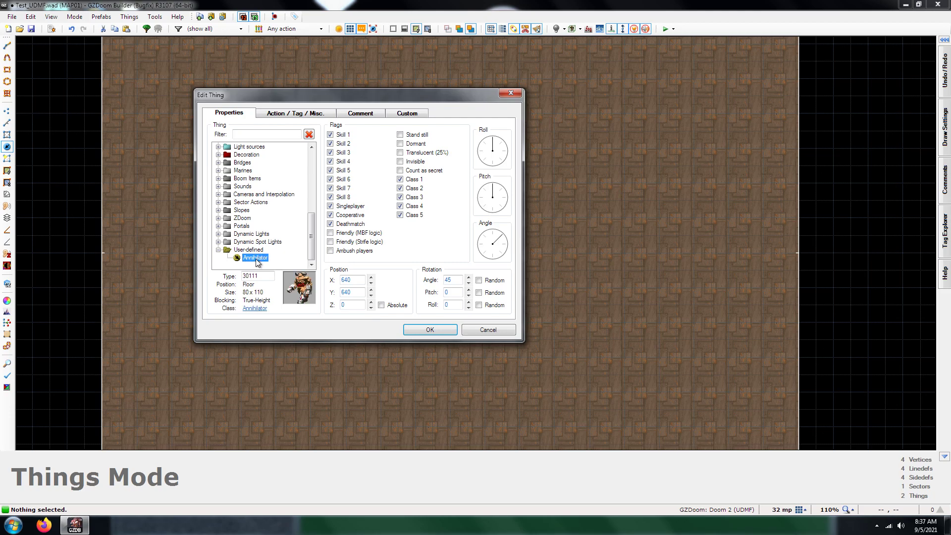
- Confirm the Annihilator at 640, 640, deselect it and save MAP01 to Test_UDMF.wad
{"action": "left_click", "coordinate": [430, 330]}
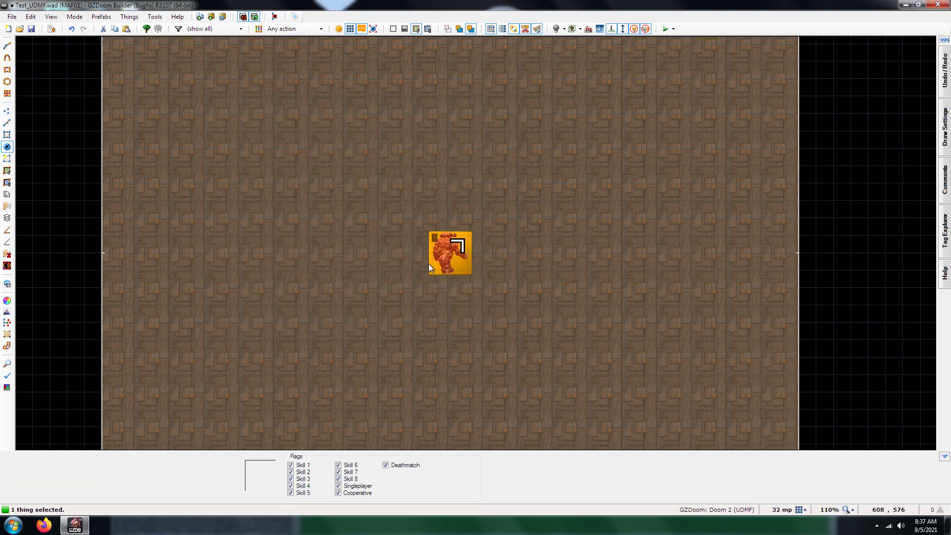
{"action": "scroll", "coordinate": [411, 220], "scroll_direction": "down", "scroll_amount": 8}
{"action": "scroll", "coordinate": [408, 216], "scroll_direction": "up", "scroll_amount": 11}
{"action": "scroll", "coordinate": [380, 216], "scroll_direction": "down", "scroll_amount": 6}
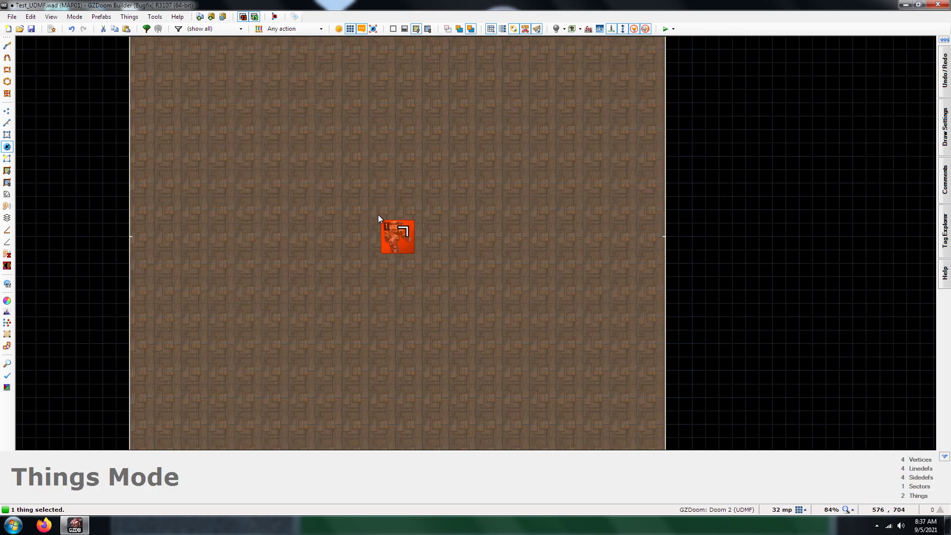
{"action": "scroll", "coordinate": [402, 228], "scroll_direction": "up", "scroll_amount": 5}
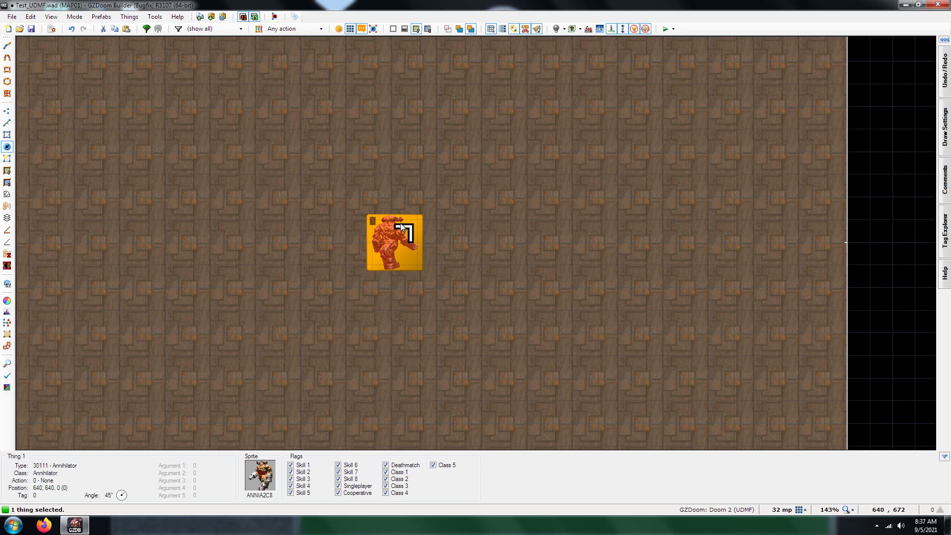
{"action": "left_click", "coordinate": [395, 221]}
{"action": "scroll", "coordinate": [394, 222], "scroll_direction": "down", "scroll_amount": 6}
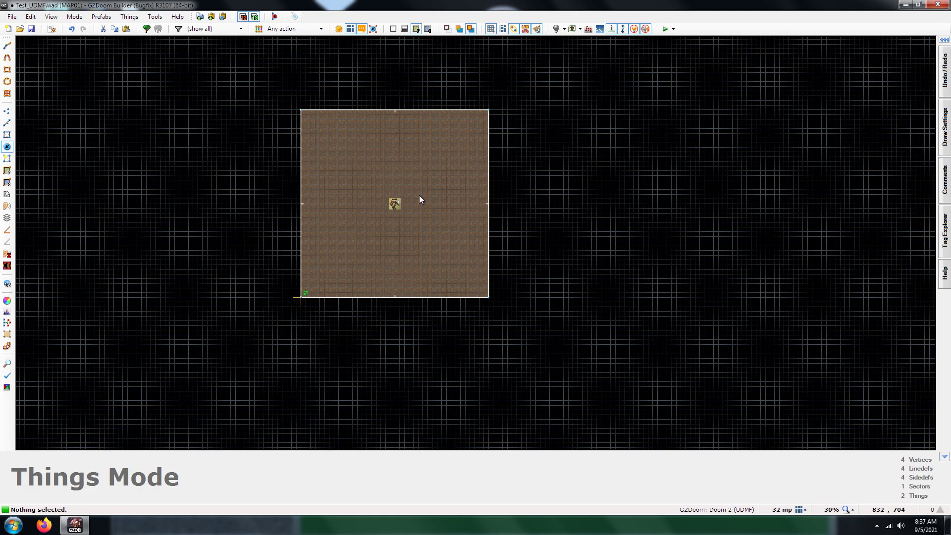
{"action": "scroll", "coordinate": [419, 198], "scroll_direction": "up", "scroll_amount": 3}
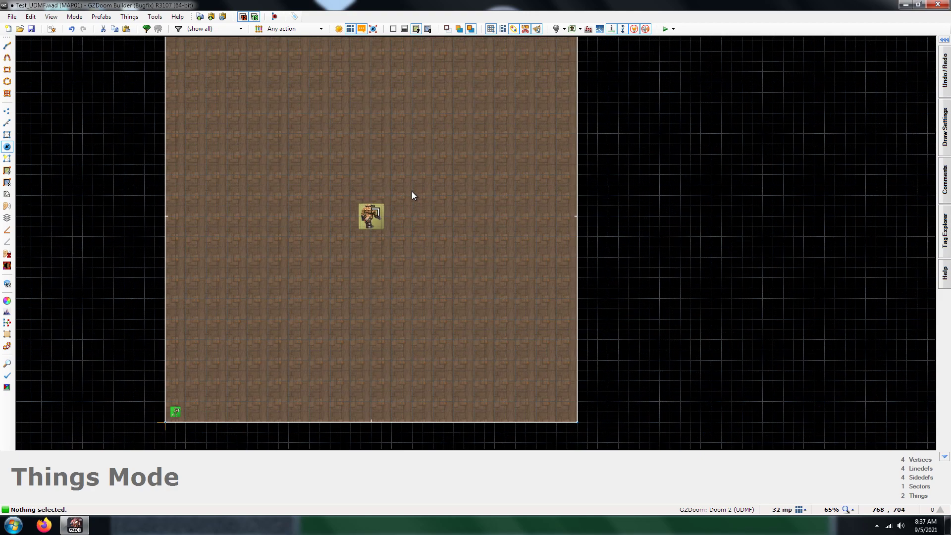
{"action": "key", "text": "ctrl+s"}
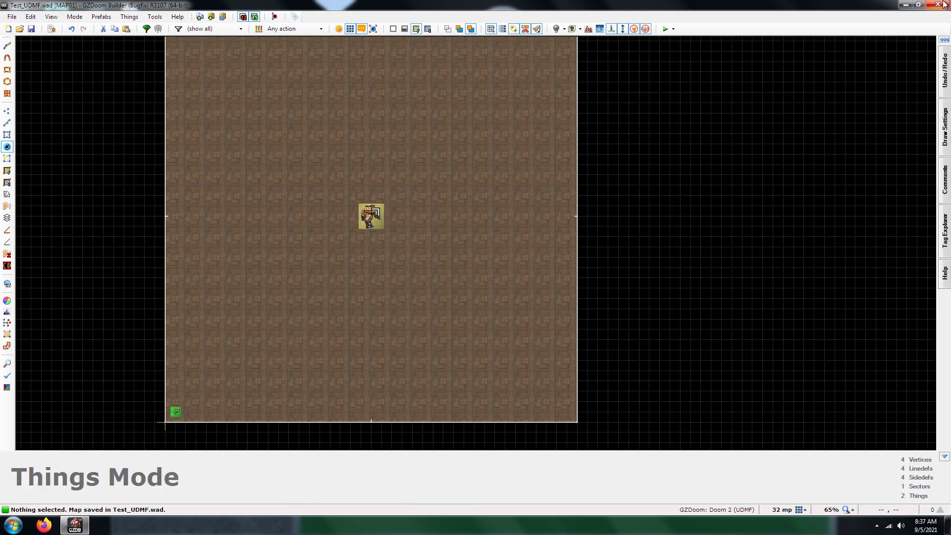
{"action": "scroll", "coordinate": [140, 430], "scroll_direction": "up", "scroll_amount": 3}
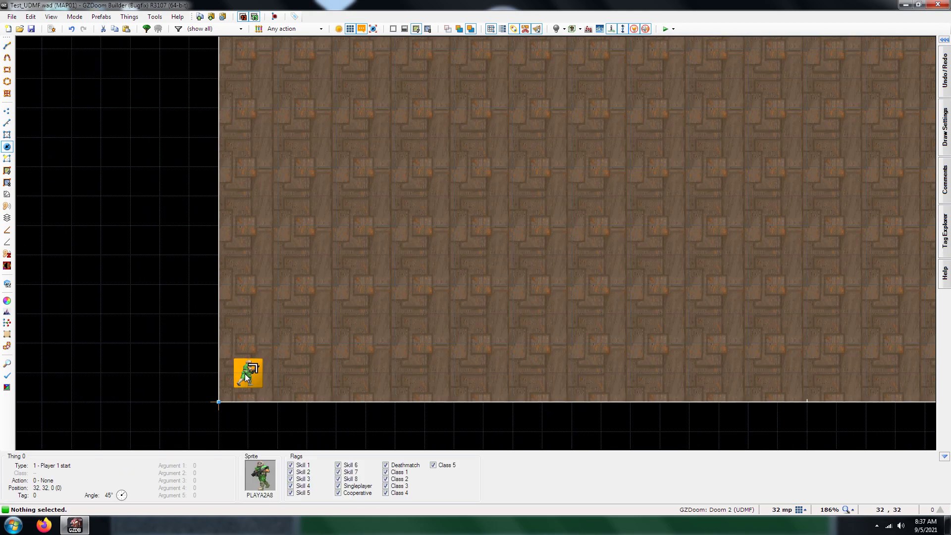
- Check the Annihilator sprite in 3D Visual Mode, then return to 2D Things Mode
{"action": "key", "text": "w"}
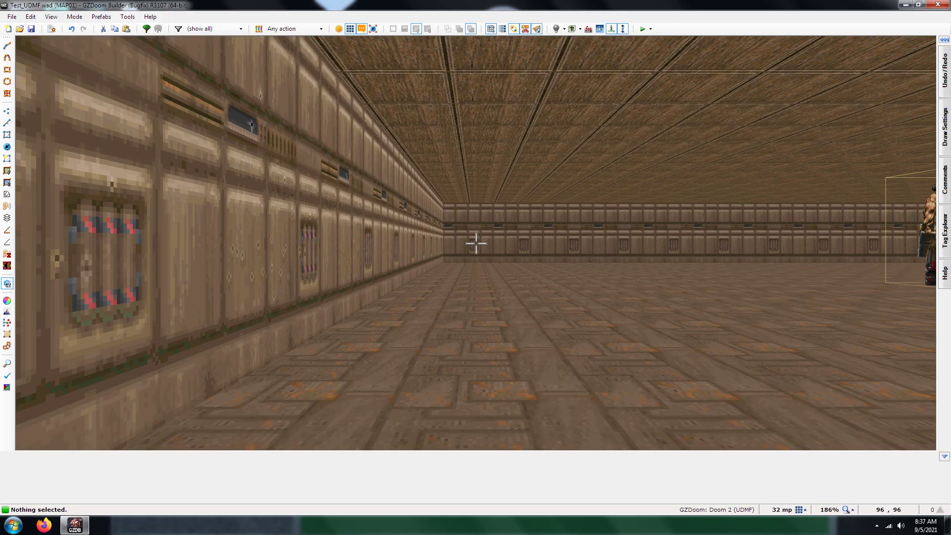
{"action": "key", "text": "s"}
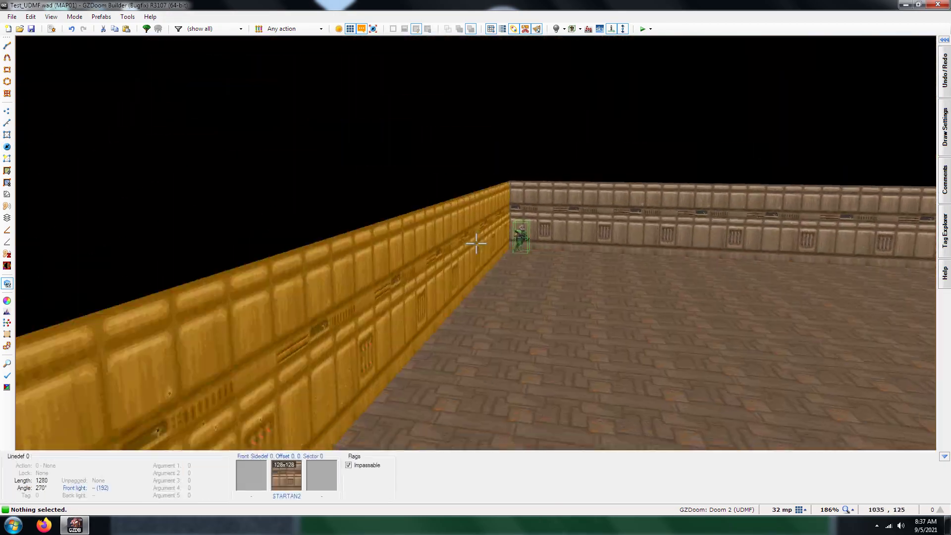
{"action": "key", "text": "w"}
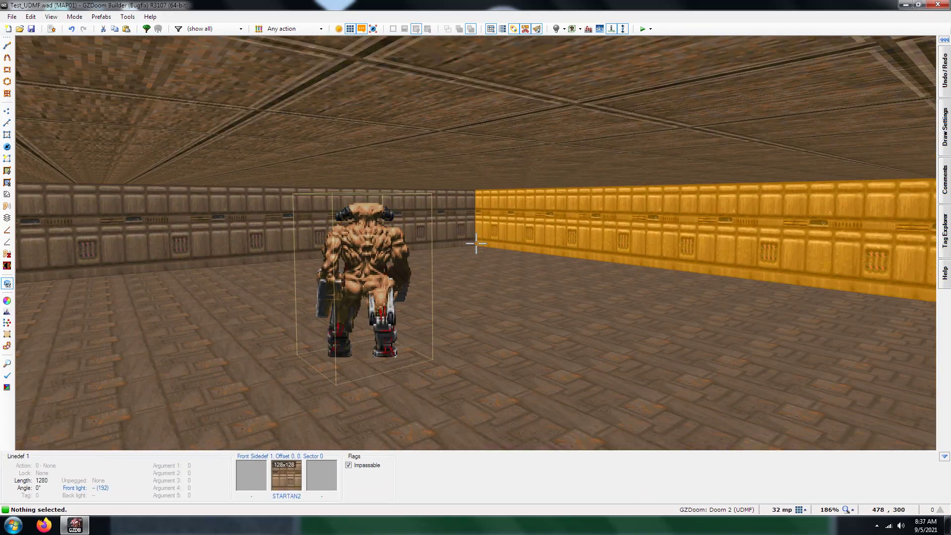
{"action": "key", "text": "q"}
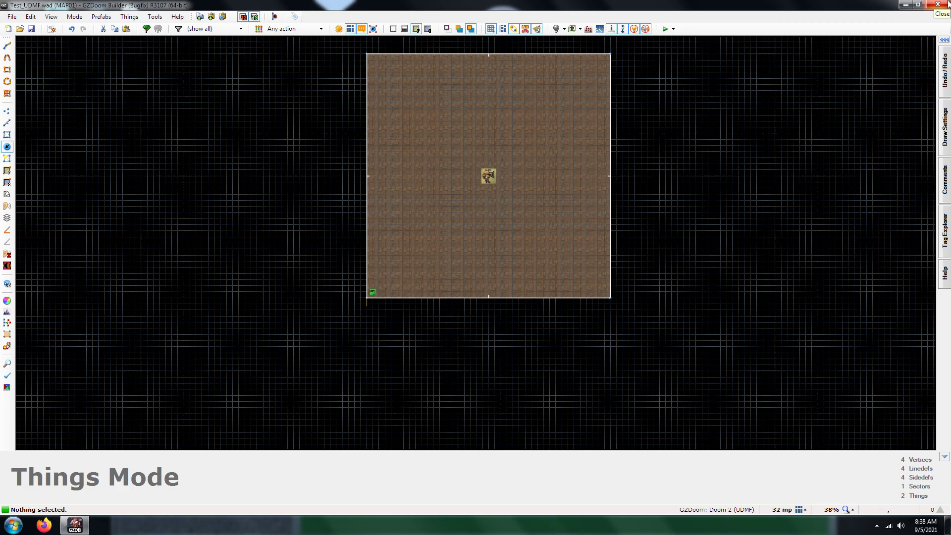
- Close GZDoom Builder, open the WADS folder and scroll right to the Test_UDMF files
{"action": "left_click", "coordinate": [948, 5]}
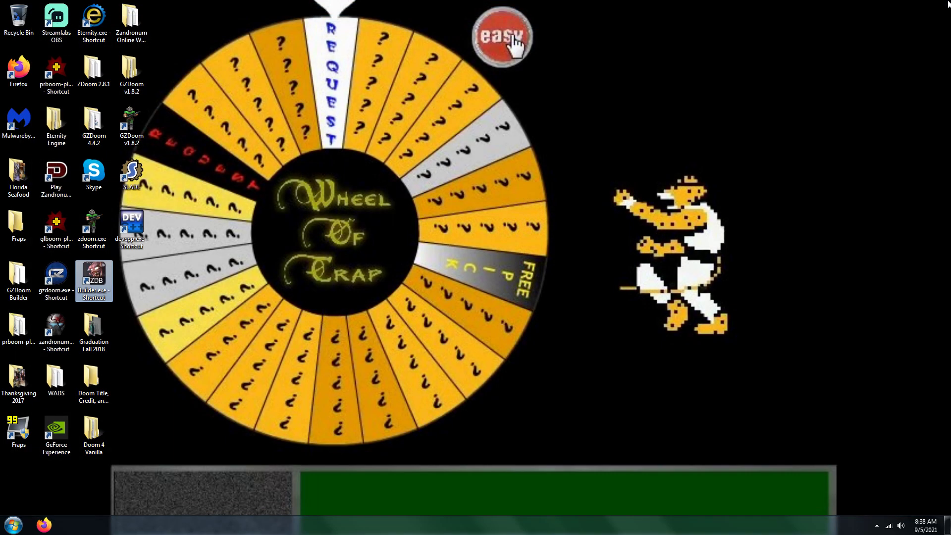
{"action": "double_click", "coordinate": [56, 381]}
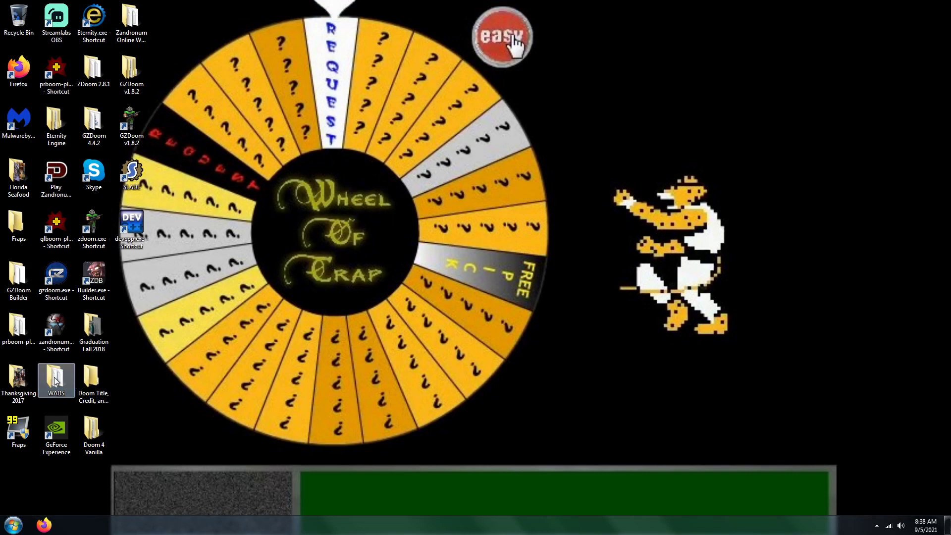
{"action": "left_click_drag", "start_coordinate": [303, 390], "coordinate": [563, 390]}
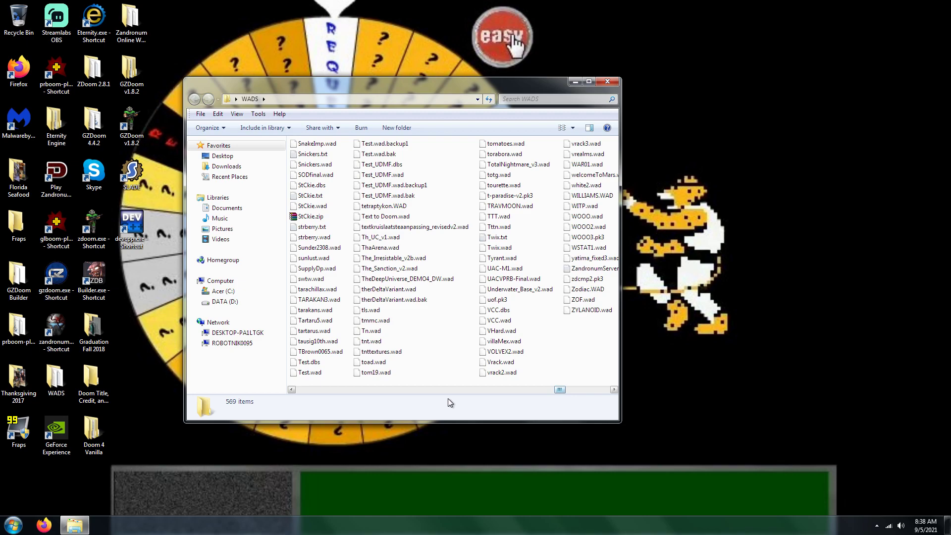
- Run Test_UDMF.wad in GZDoom by pasting it onto the gzdoom.exe shortcut, starting Doom II
{"action": "left_click", "coordinate": [378, 179]}
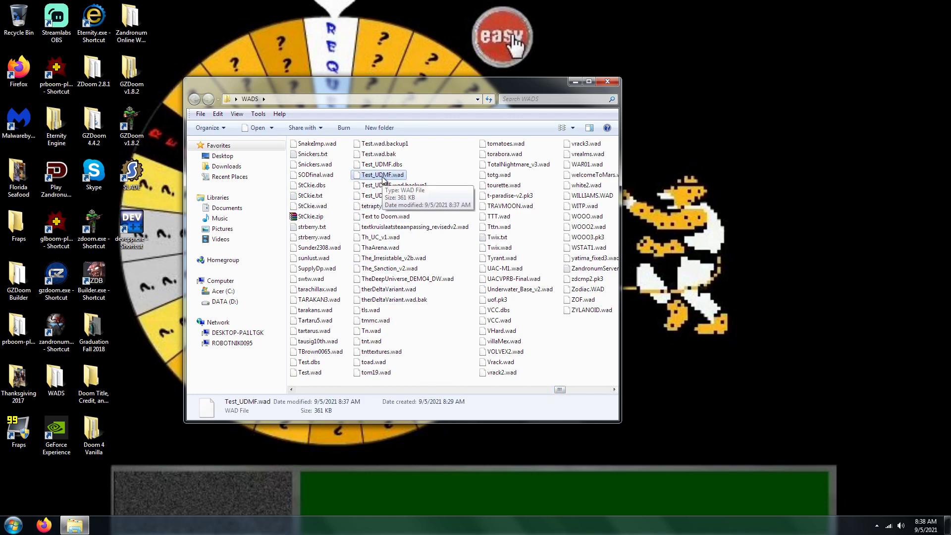
{"action": "right_click", "coordinate": [57, 290]}
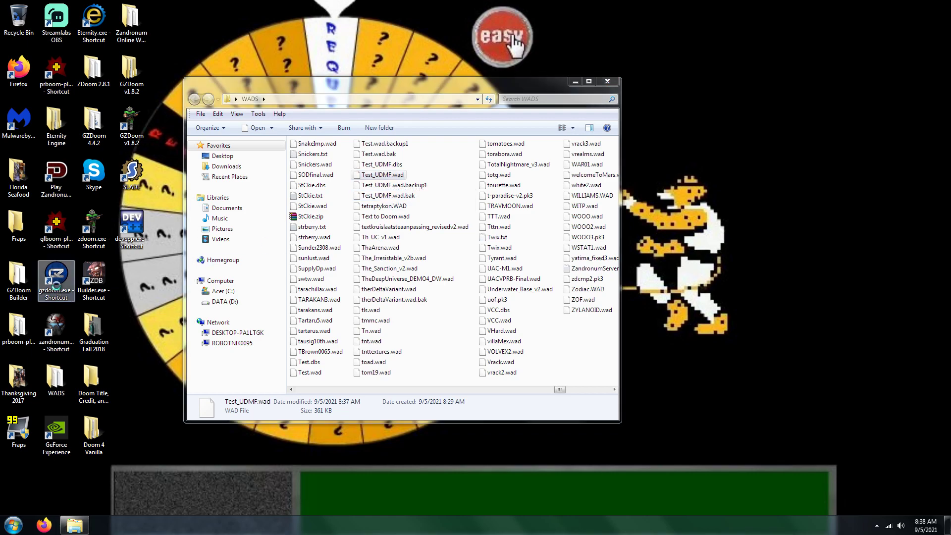
{"action": "left_click", "coordinate": [196, 466]}
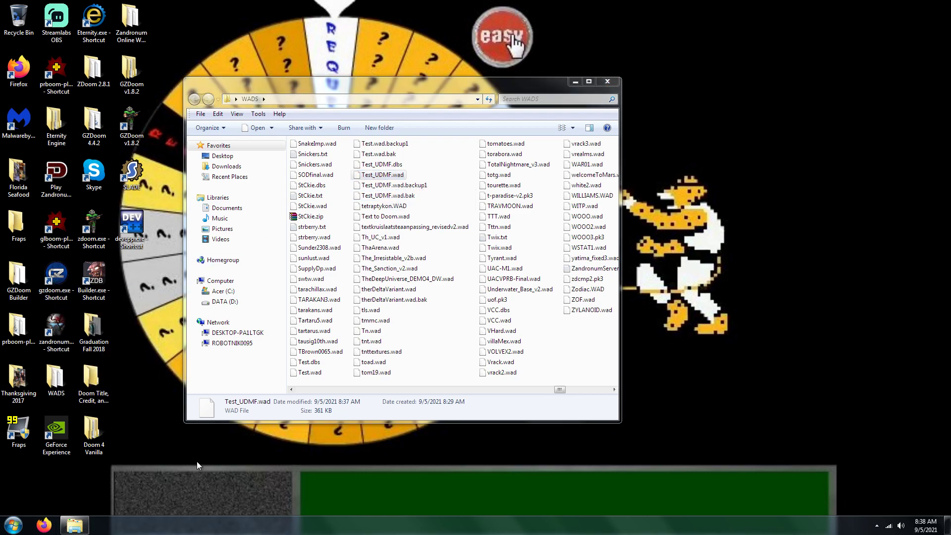
{"action": "right_click", "coordinate": [372, 176]}
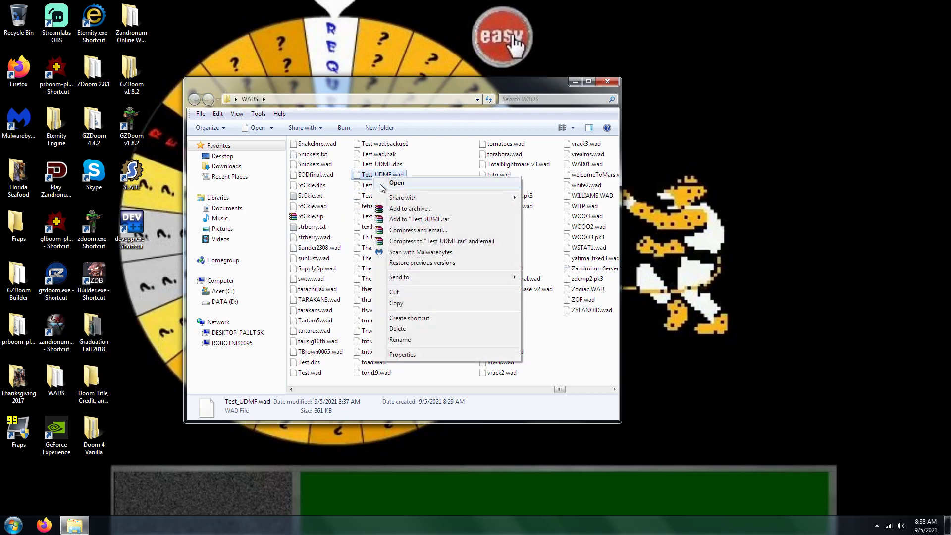
{"action": "left_click", "coordinate": [403, 304]}
{"action": "right_click", "coordinate": [61, 286]}
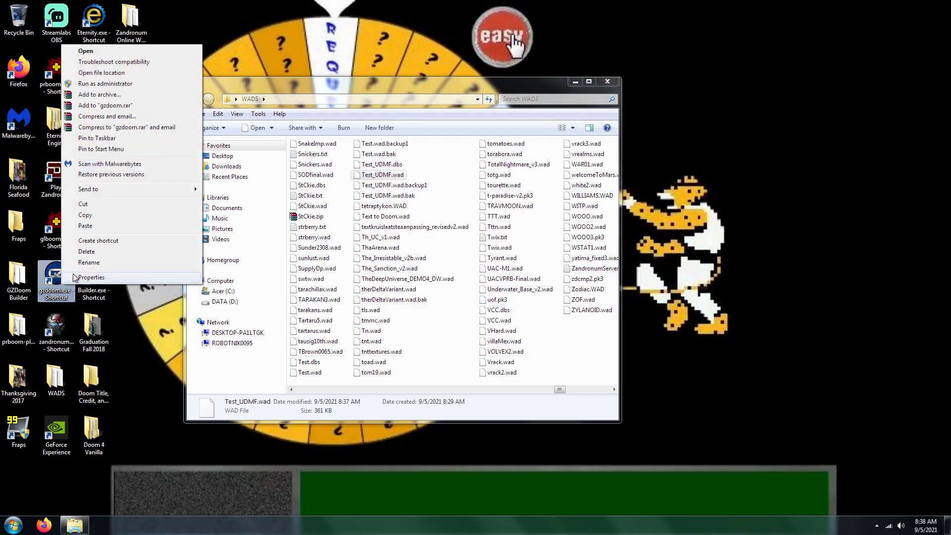
{"action": "left_click", "coordinate": [85, 226]}
{"action": "left_click", "coordinate": [511, 273]}
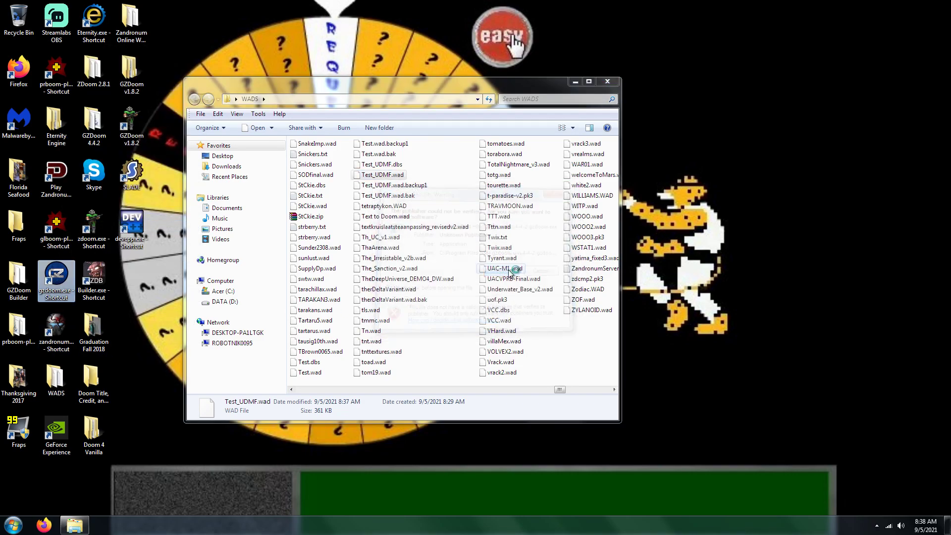
{"action": "left_click", "coordinate": [431, 351]}
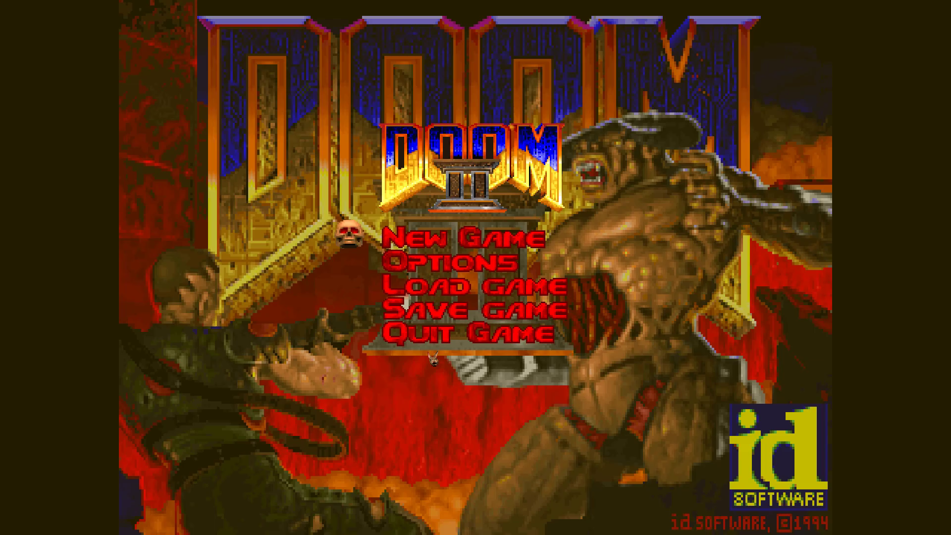
- Go to Sound Options from GZDoom's Options menu
{"action": "key", "text": "Down"}
{"action": "key", "text": "Return"}
{"action": "key", "text": "Up"}
{"action": "key", "text": "Up"}
{"action": "key", "text": "Up"}
{"action": "key", "text": "Up"}
{"action": "key", "text": "Up"}
{"action": "key", "text": "Up"}
{"action": "key", "text": "Up"}
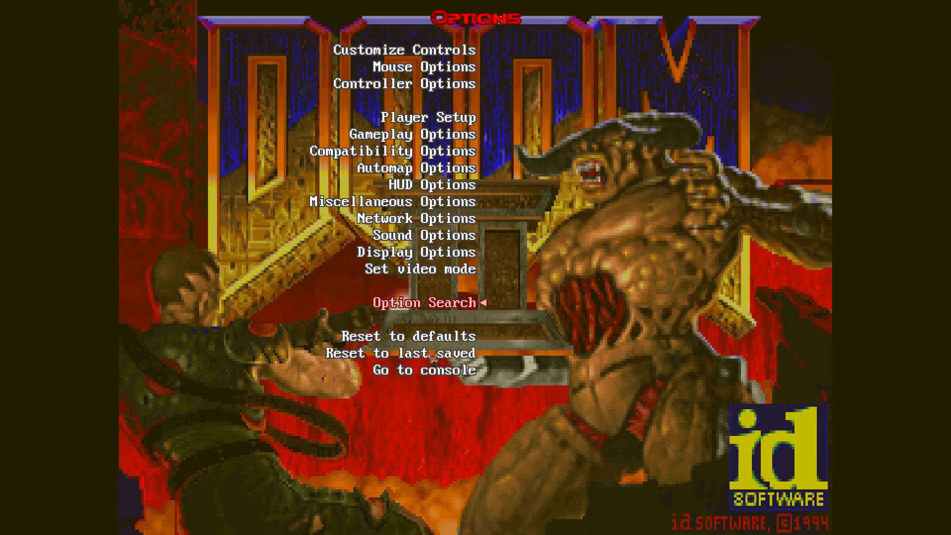
{"action": "key", "text": "Return"}
- Lower master, sounds, music and menu volumes to 0.40 each and back out
{"action": "key", "text": "Left"}
{"action": "key", "text": "Left"}
{"action": "key", "text": "Left"}
{"action": "key", "text": "Left"}
{"action": "key", "text": "Left"}
{"action": "key", "text": "Left"}
{"action": "key", "text": "Left"}
{"action": "key", "text": "Left"}
{"action": "key", "text": "Left"}
{"action": "key", "text": "Left"}
{"action": "key", "text": "Left"}
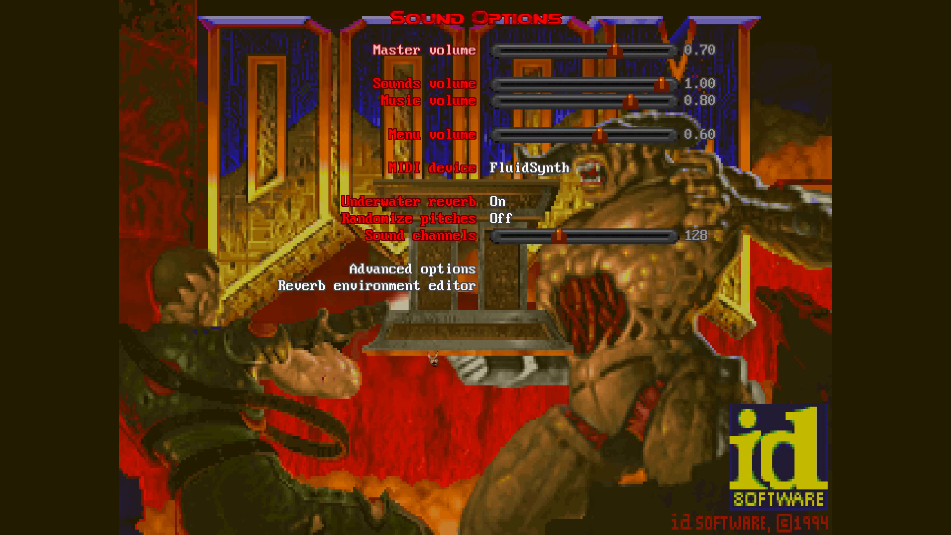
{"action": "key", "text": "Left"}
{"action": "key", "text": "Down"}
{"action": "key", "text": "Left"}
{"action": "key", "text": "Left"}
{"action": "key", "text": "Left"}
{"action": "key", "text": "Left"}
{"action": "key", "text": "Left"}
{"action": "key", "text": "Left"}
{"action": "key", "text": "Left"}
{"action": "key", "text": "Left"}
{"action": "key", "text": "Left"}
{"action": "key", "text": "Left"}
{"action": "key", "text": "Left"}
{"action": "key", "text": "Left"}
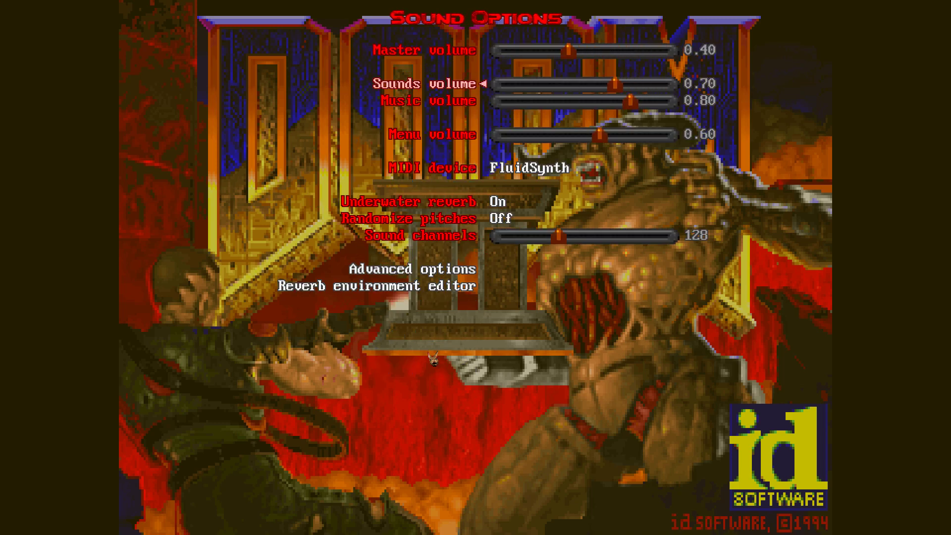
{"action": "key", "text": "Down"}
{"action": "key", "text": "Left"}
{"action": "key", "text": "Left"}
{"action": "key", "text": "Left"}
{"action": "key", "text": "Left"}
{"action": "key", "text": "Left"}
{"action": "key", "text": "Left"}
{"action": "key", "text": "Left"}
{"action": "key", "text": "Left"}
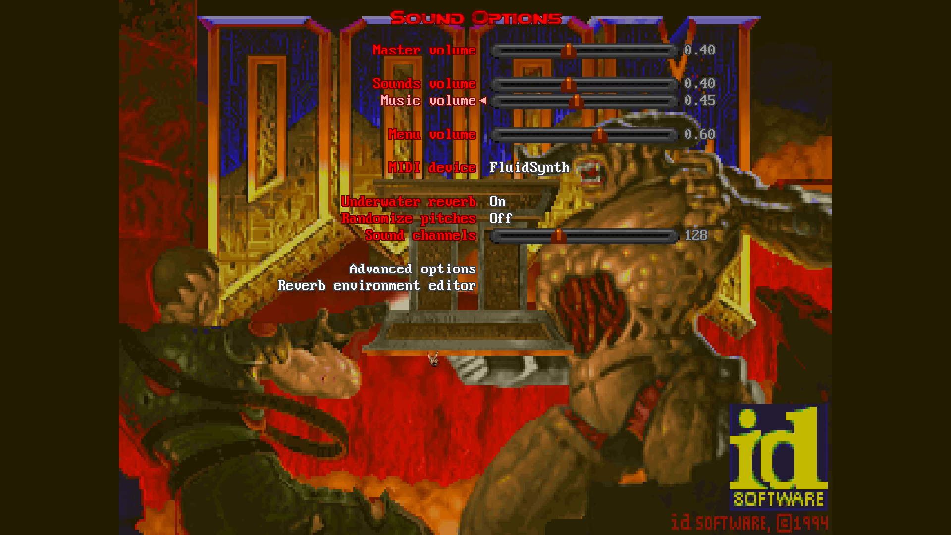
{"action": "key", "text": "Down"}
{"action": "key", "text": "Left"}
{"action": "key", "text": "Left"}
{"action": "key", "text": "Left"}
{"action": "key", "text": "Left"}
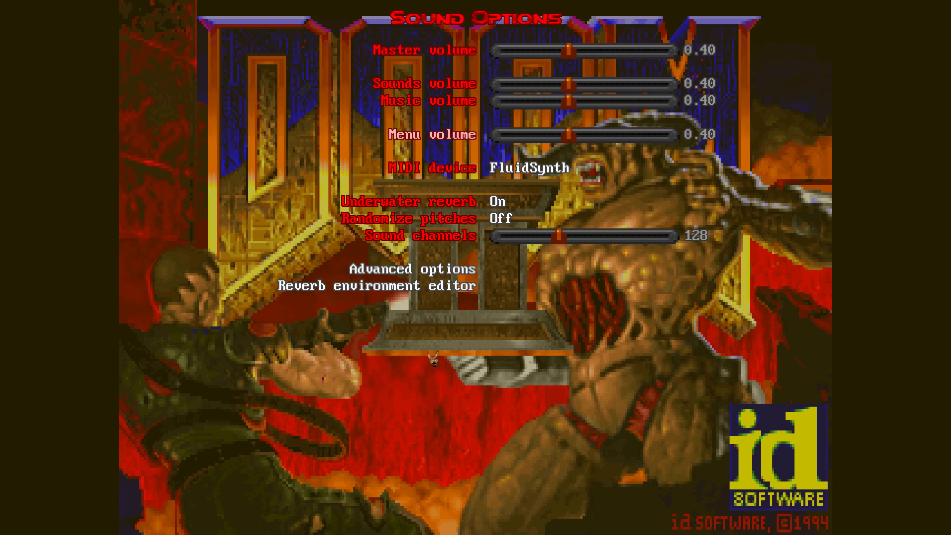
{"action": "key", "text": "Escape"}
{"action": "key", "text": "Escape"}
- Start a new game on Hurt me plenty and walk toward the Annihilator
{"action": "key", "text": "Up"}
{"action": "key", "text": "Return"}
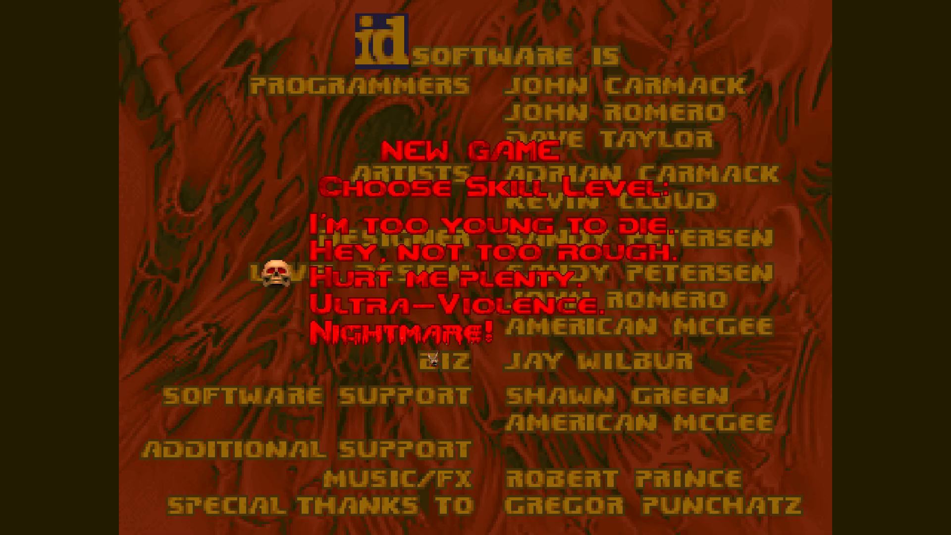
{"action": "key", "text": "Return"}
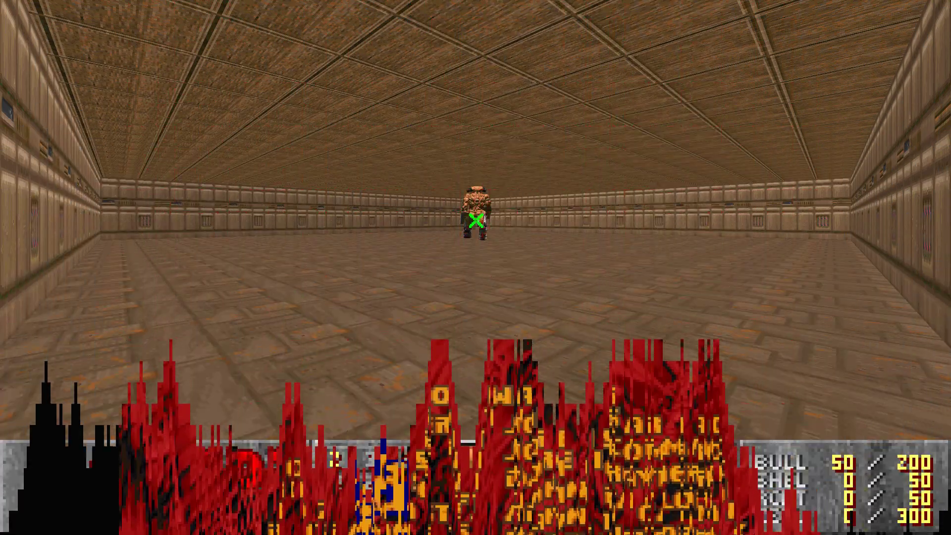
{"action": "key", "text": "Up"}
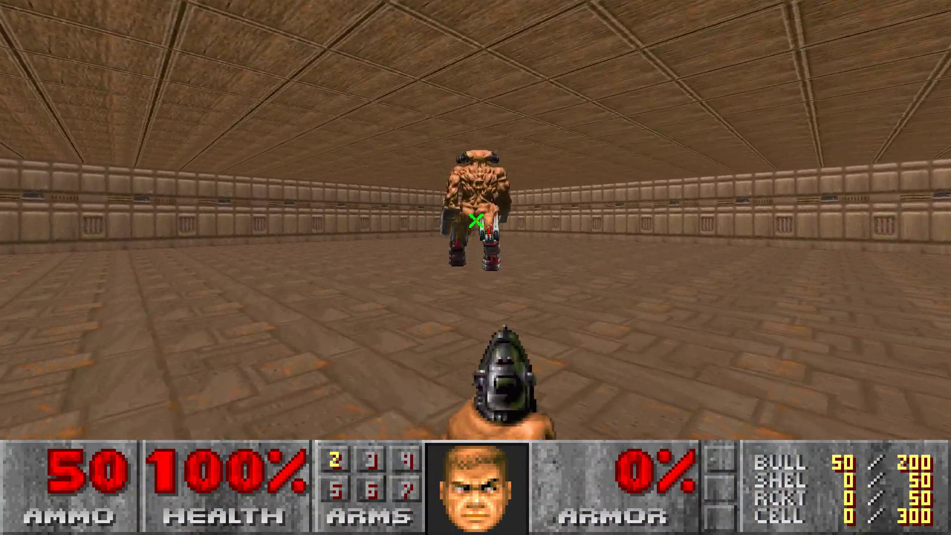
{"action": "key", "text": "Up"}
- Enter the iddqd and idfa cheats and kill the Annihilator with three BFG blasts
{"action": "type", "text": "iddqd"}
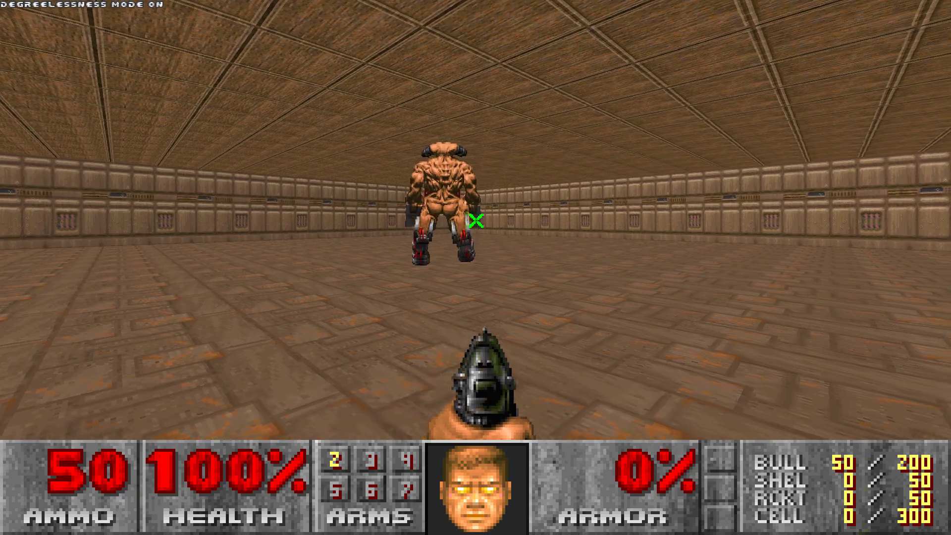
{"action": "type", "text": "idfa"}
{"action": "key", "text": "Right"}
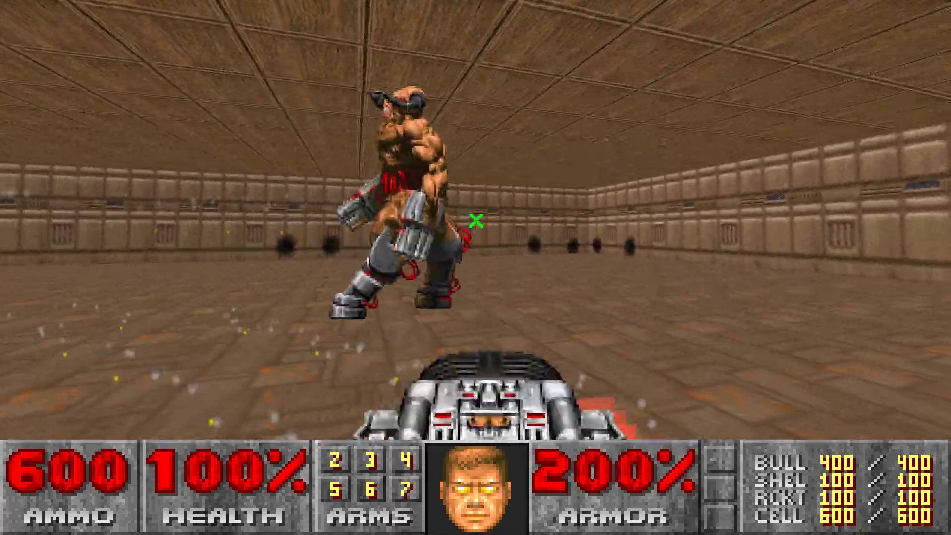
{"action": "key", "text": "ctrl"}
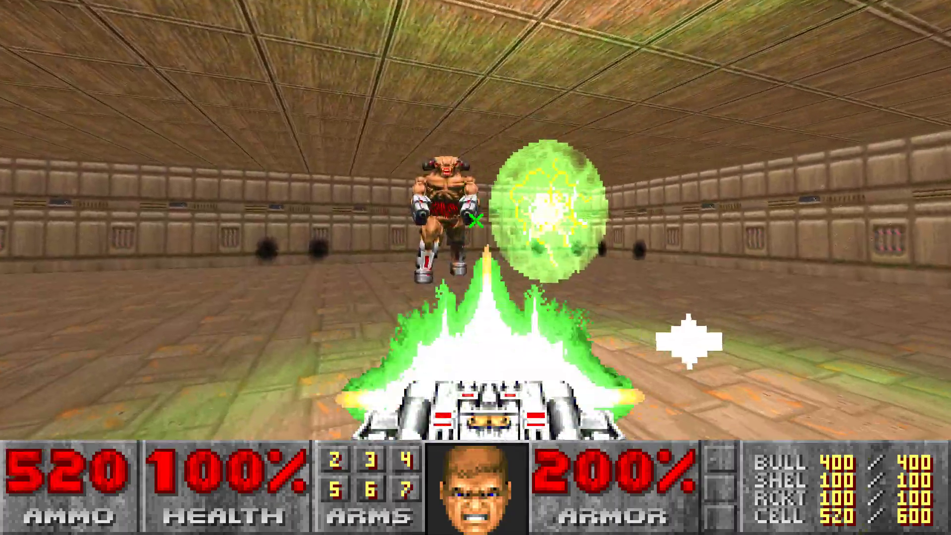
{"action": "key", "text": "ctrl"}
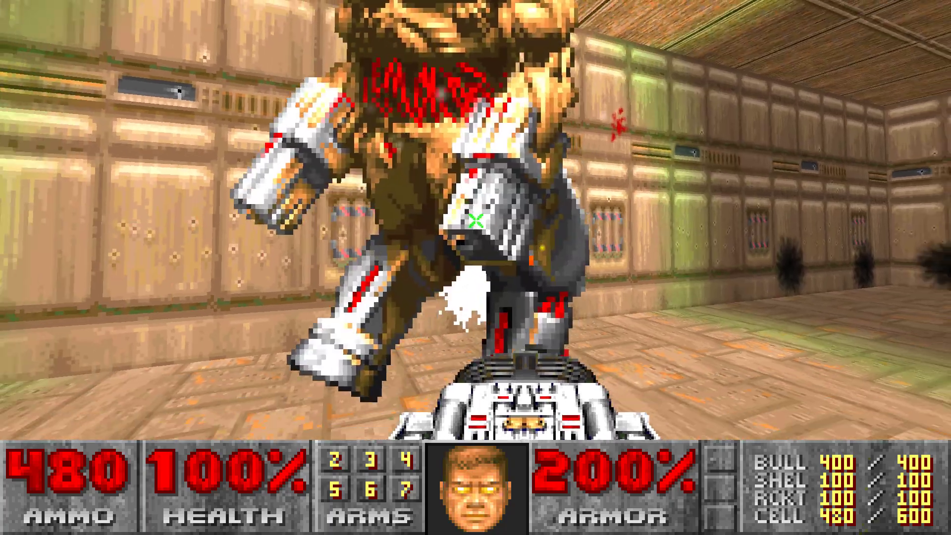
{"action": "key", "text": "ctrl"}
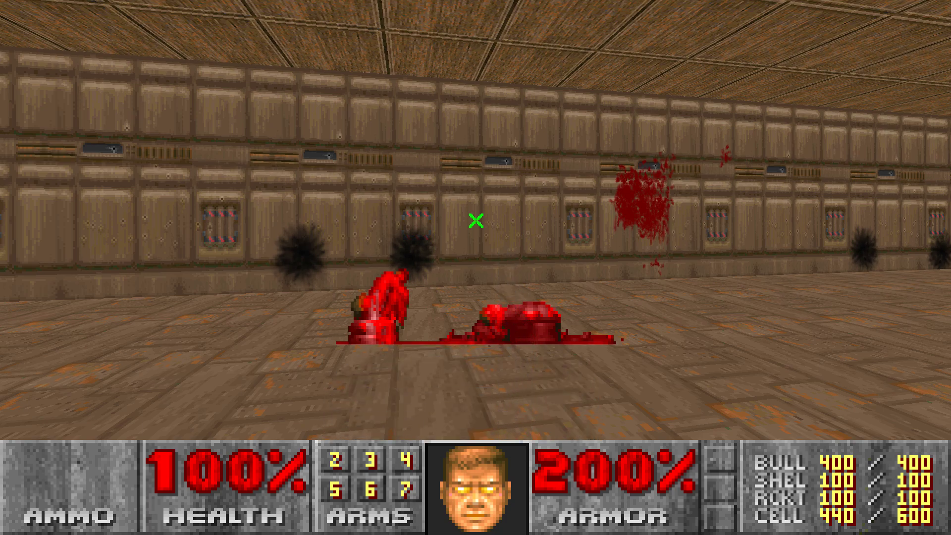
{"action": "key", "text": "Tab"}
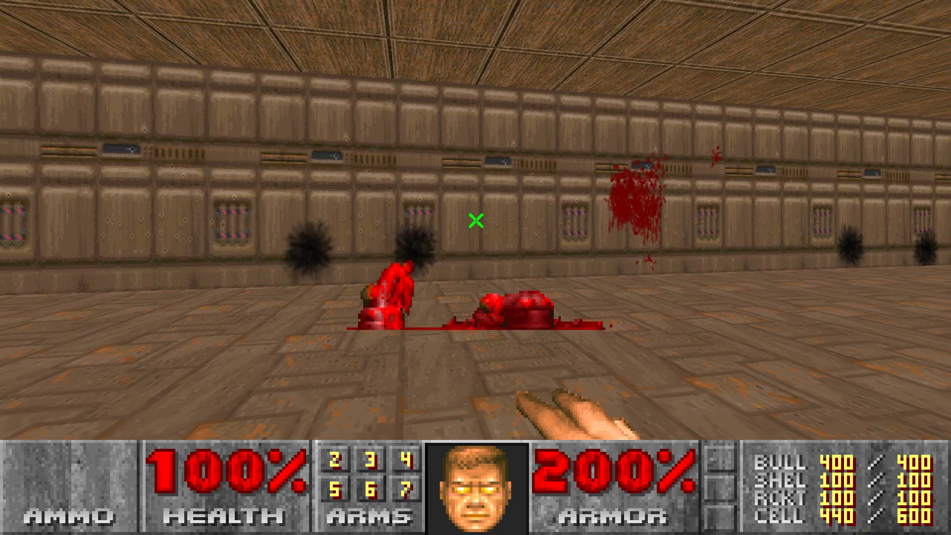
- Re-enter iddqd, approach the monster's remains, then quit GZDoom with the console exit command
{"action": "type", "text": "iddqd"}
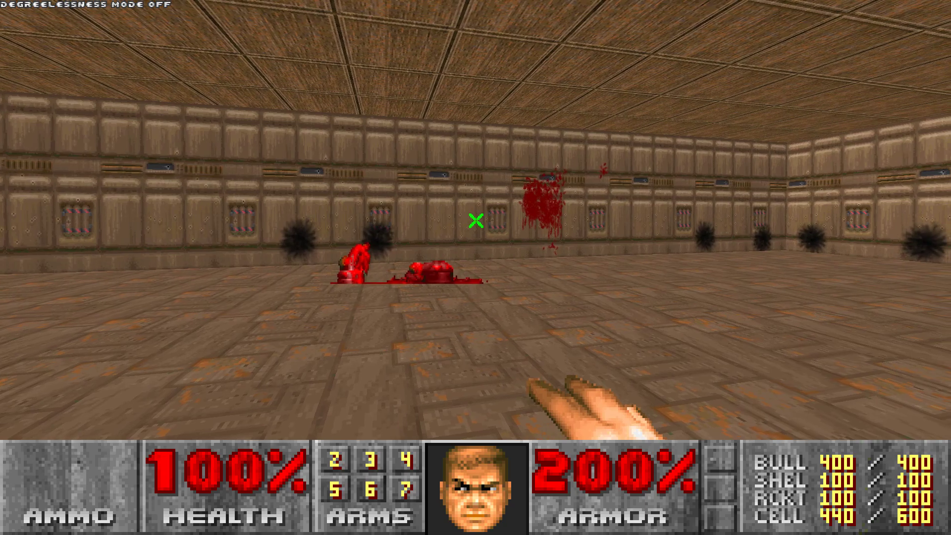
{"action": "key", "text": "Up"}
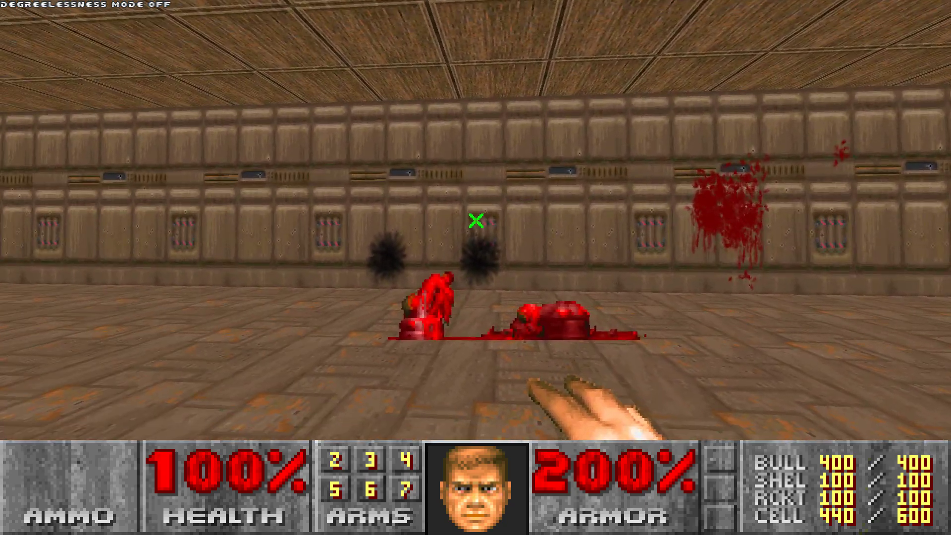
{"action": "key", "text": "Up"}
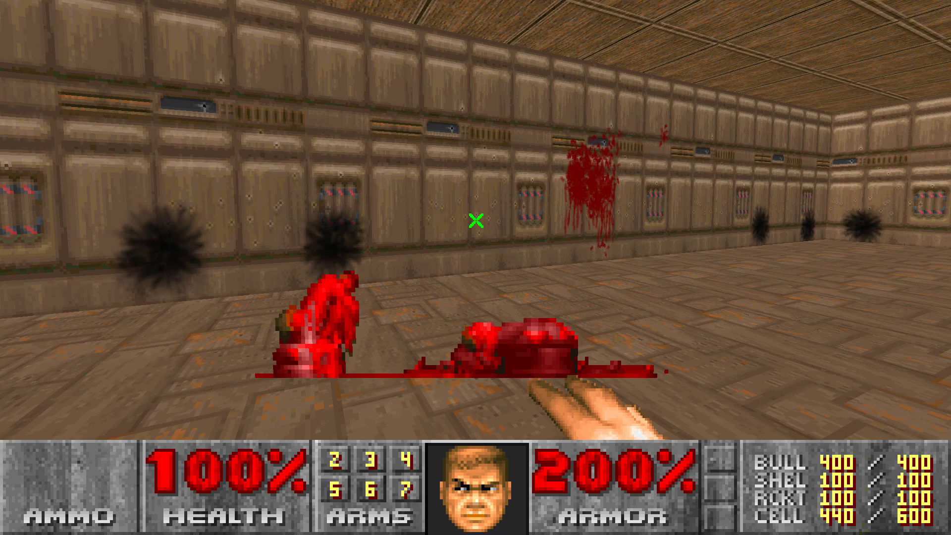
{"action": "key", "text": "Right"}
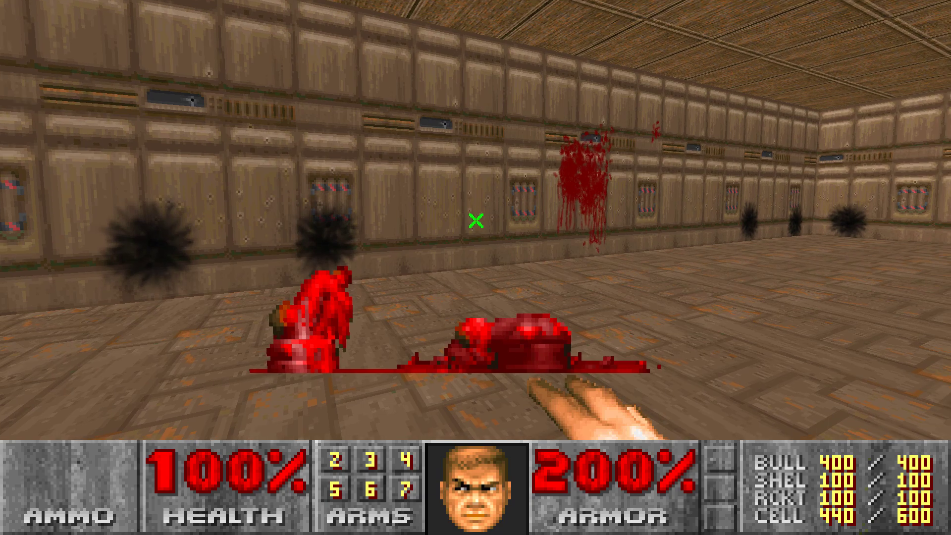
{"action": "key", "text": "grave"}
{"action": "type", "text": "exi"}
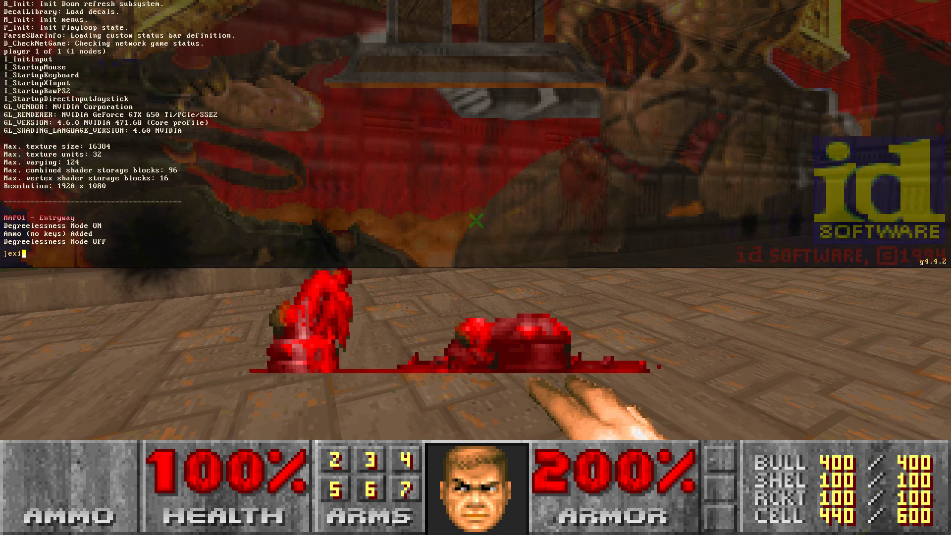
{"action": "type", "text": "t"}
{"action": "key", "text": "Return"}
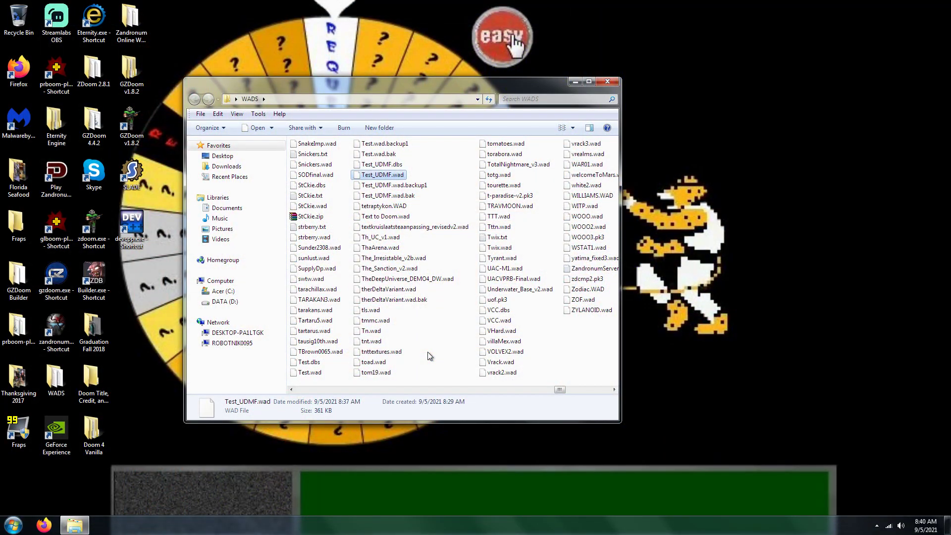